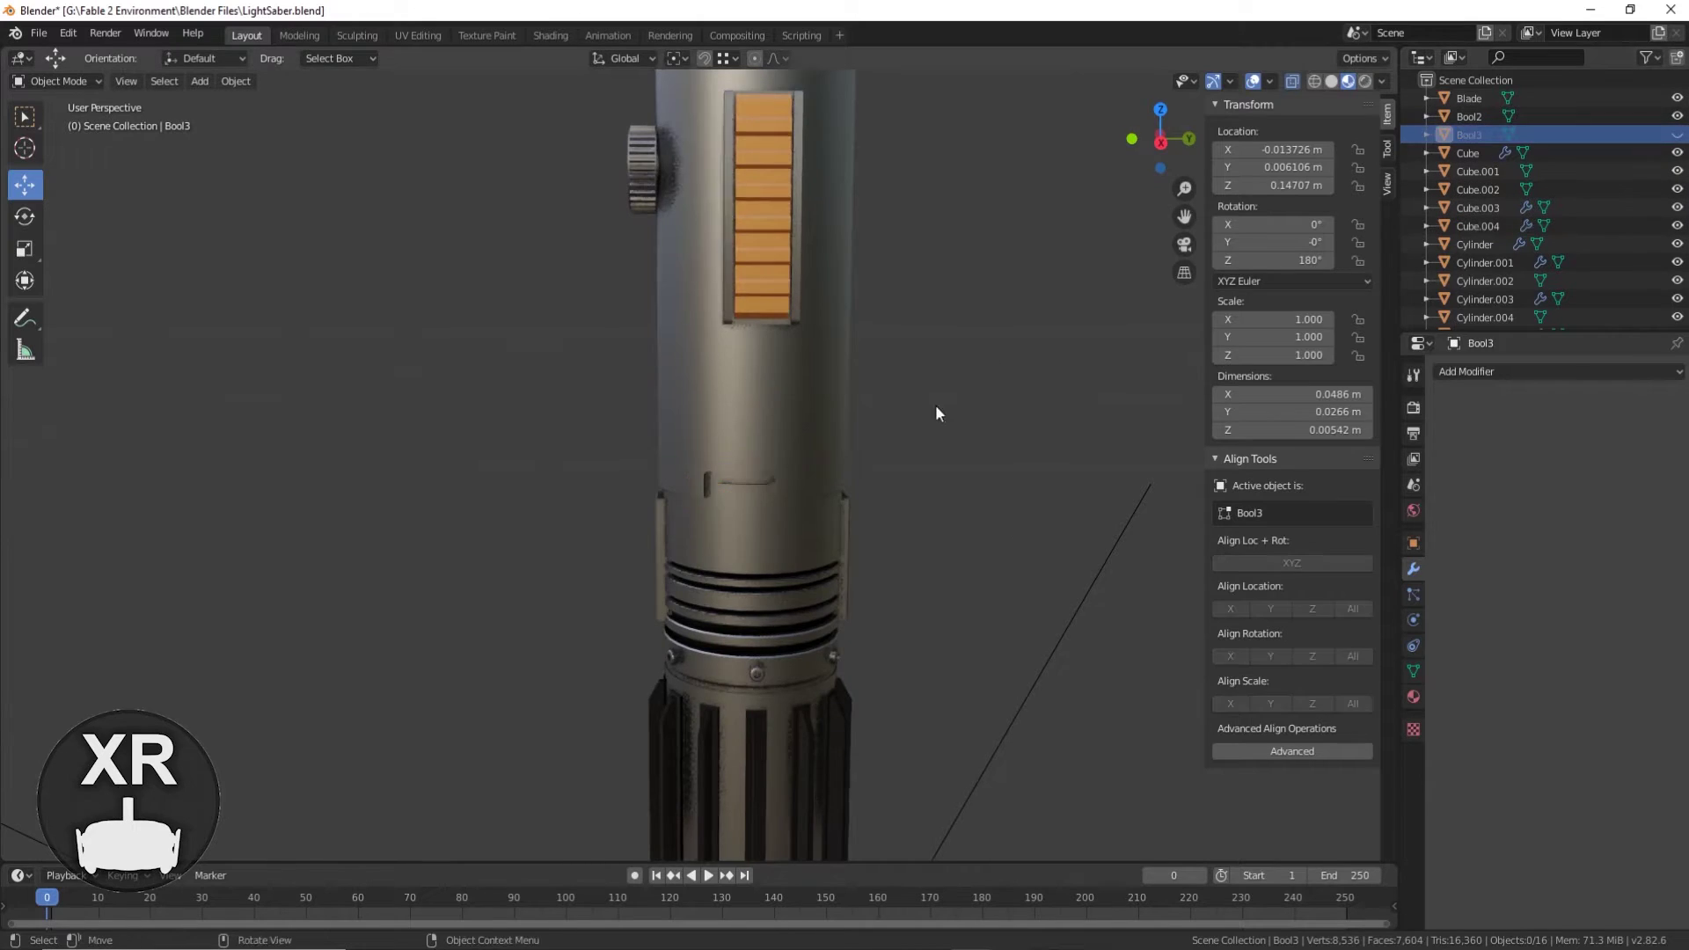
Step: Cut the middle hilt cylinder with a Difference boolean using Bool3, and place a cutter copy flipped 180° near its upper end
click(782, 739)
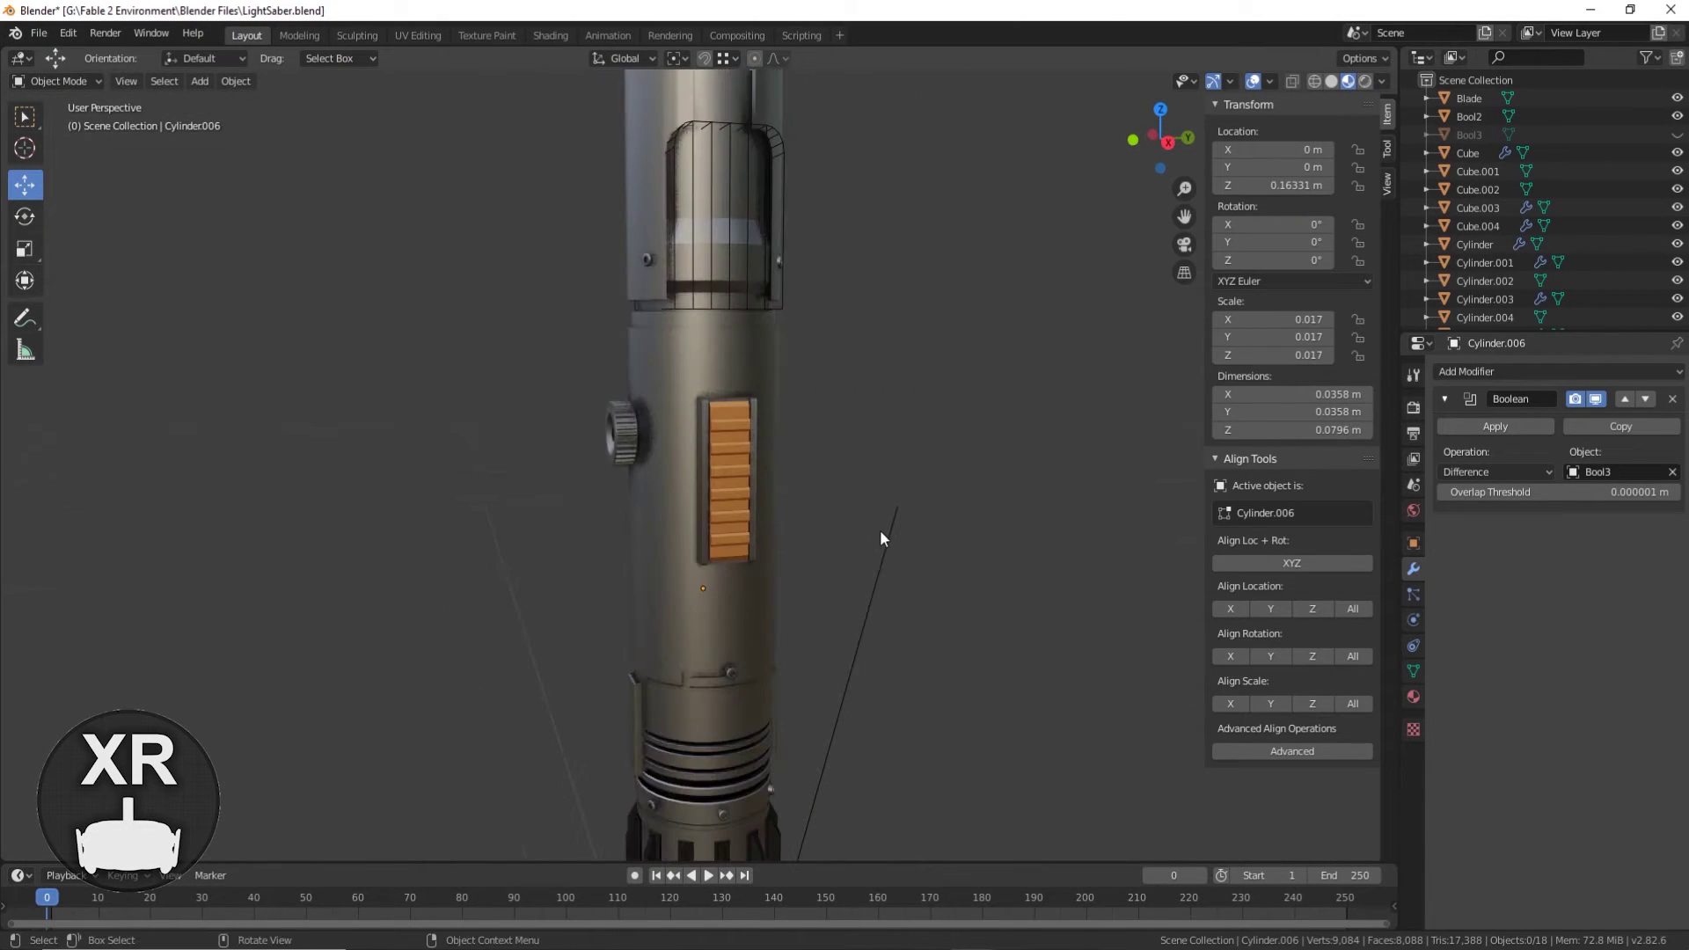
middle_drag(758, 401, 791, 403)
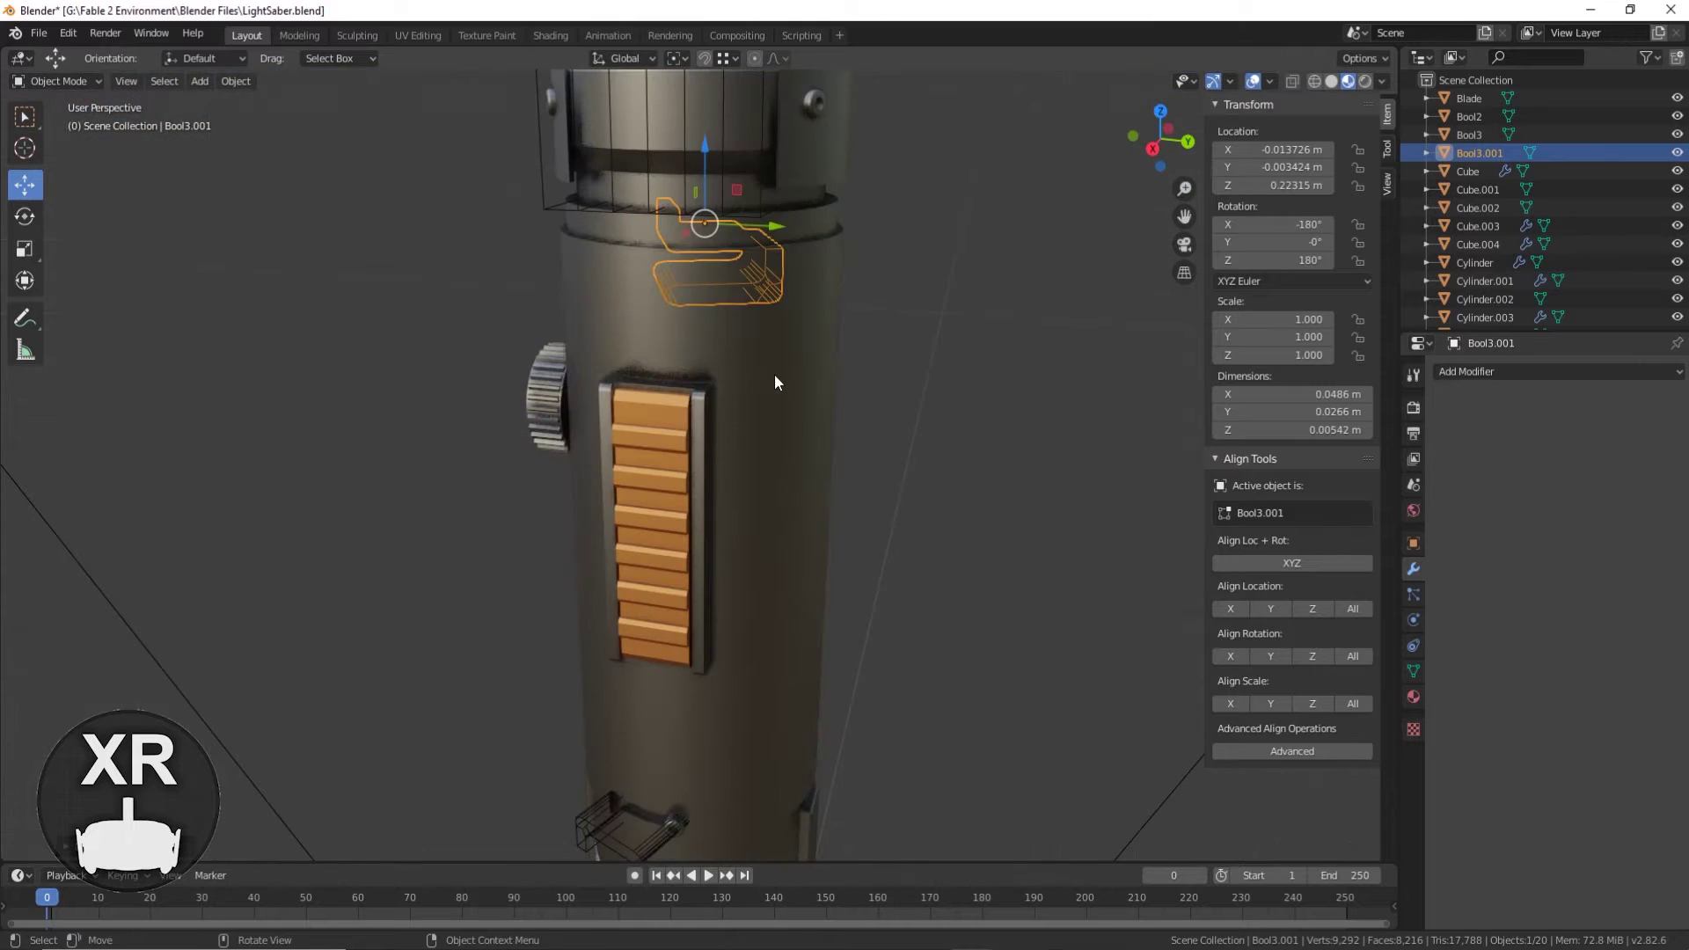
click(776, 383)
key(Tab)
key(Tab)
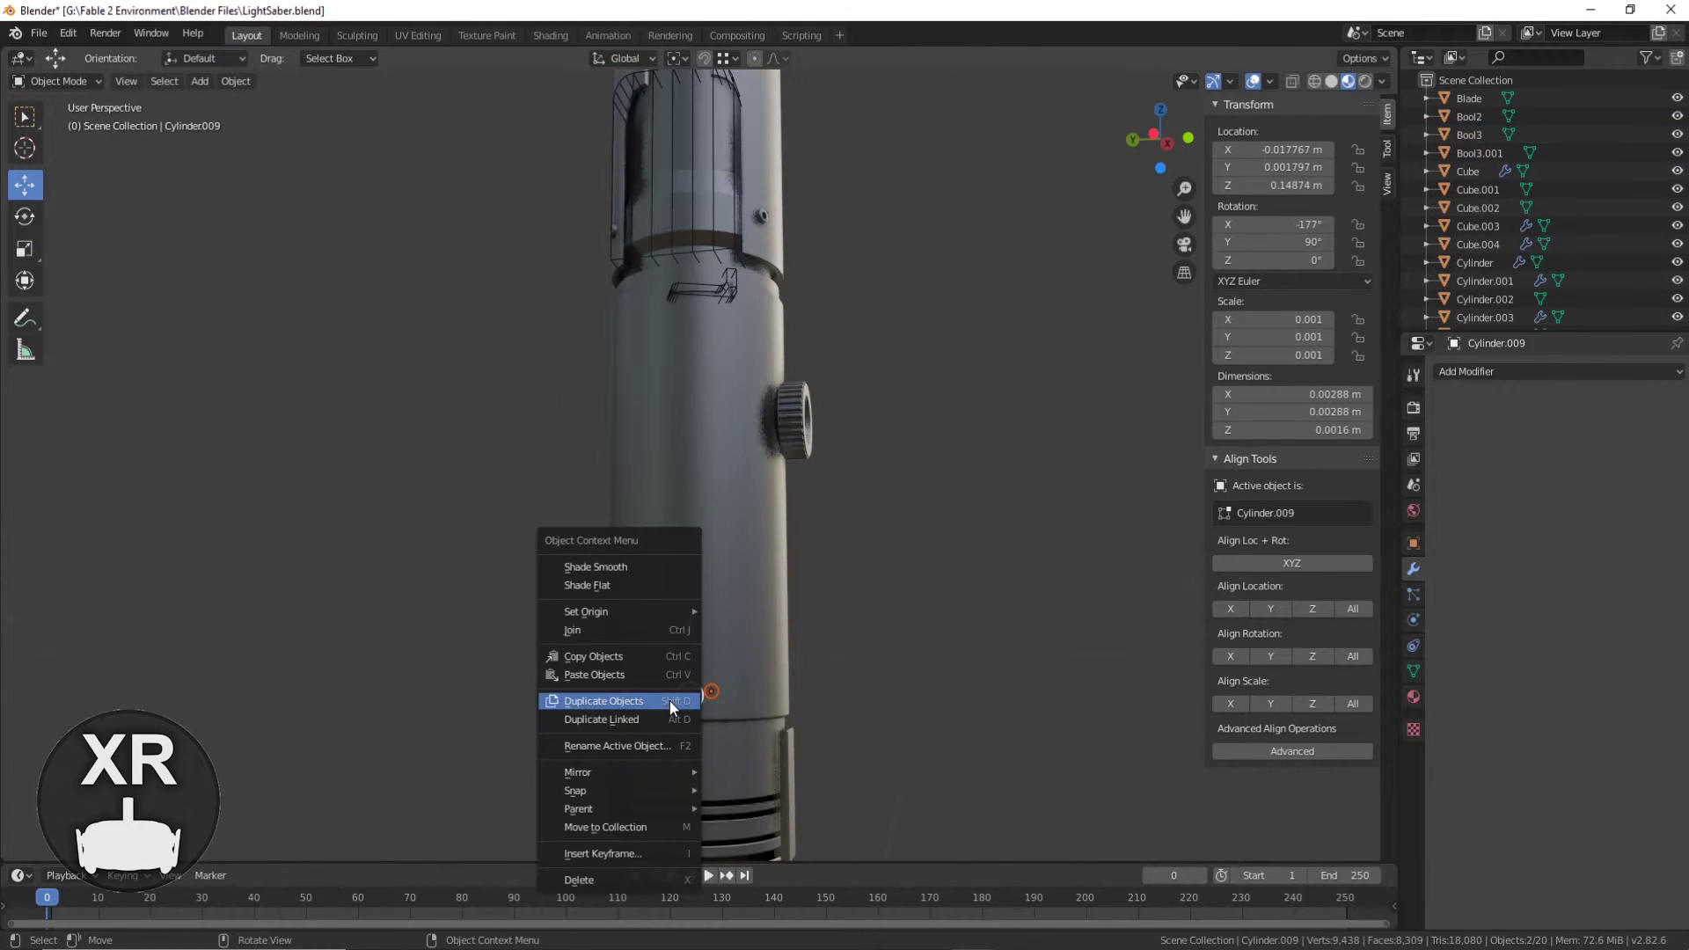
Step: Duplicate the small screw and position the copy at the end of the upper groove, at about Z 0.2216 m
click(669, 700)
key(z)
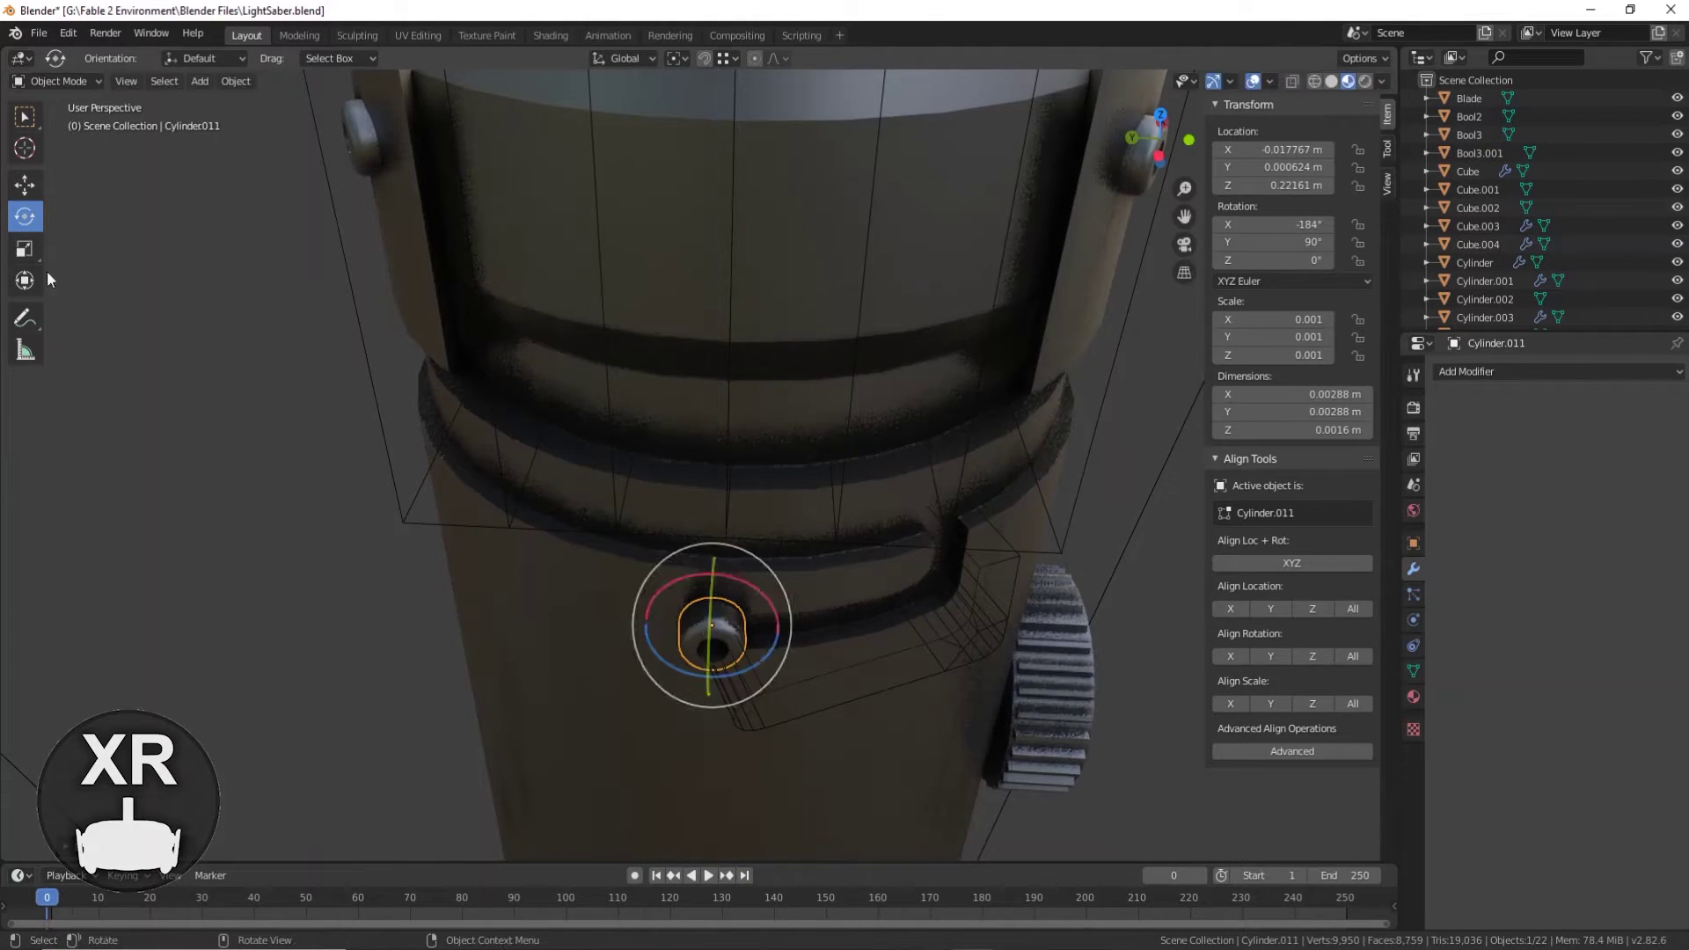
key(Tab)
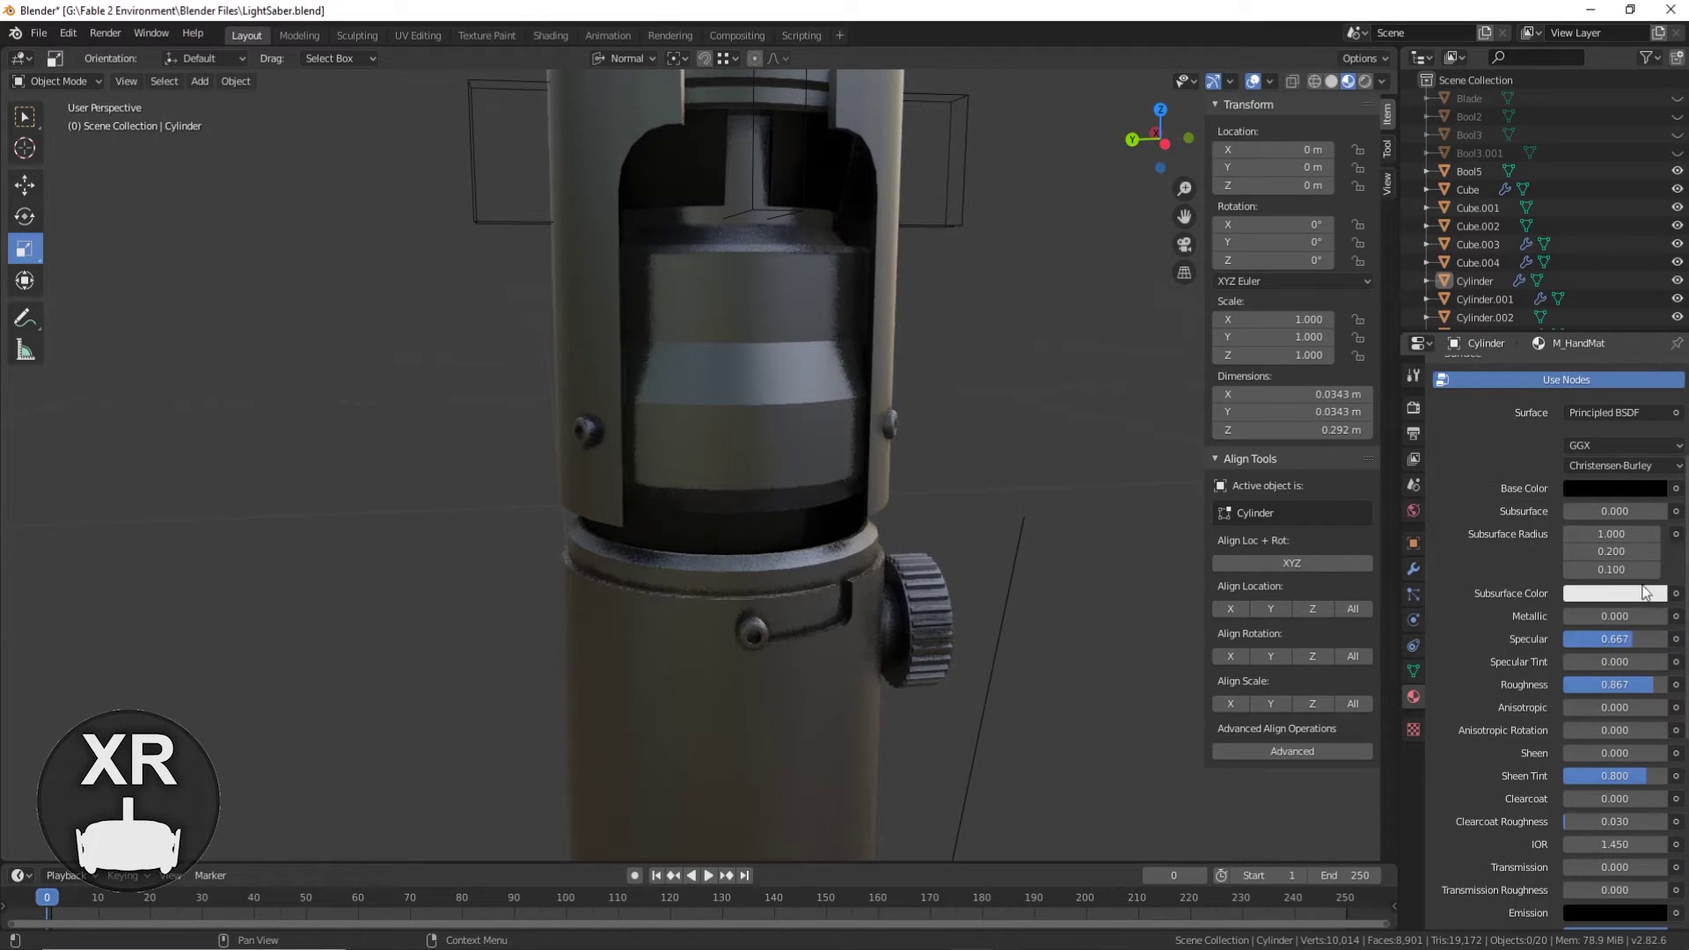
Step: Add a 62.4 W point light beside the upper hilt and preview it with scene lights and rendered viewport shading
click(1414, 511)
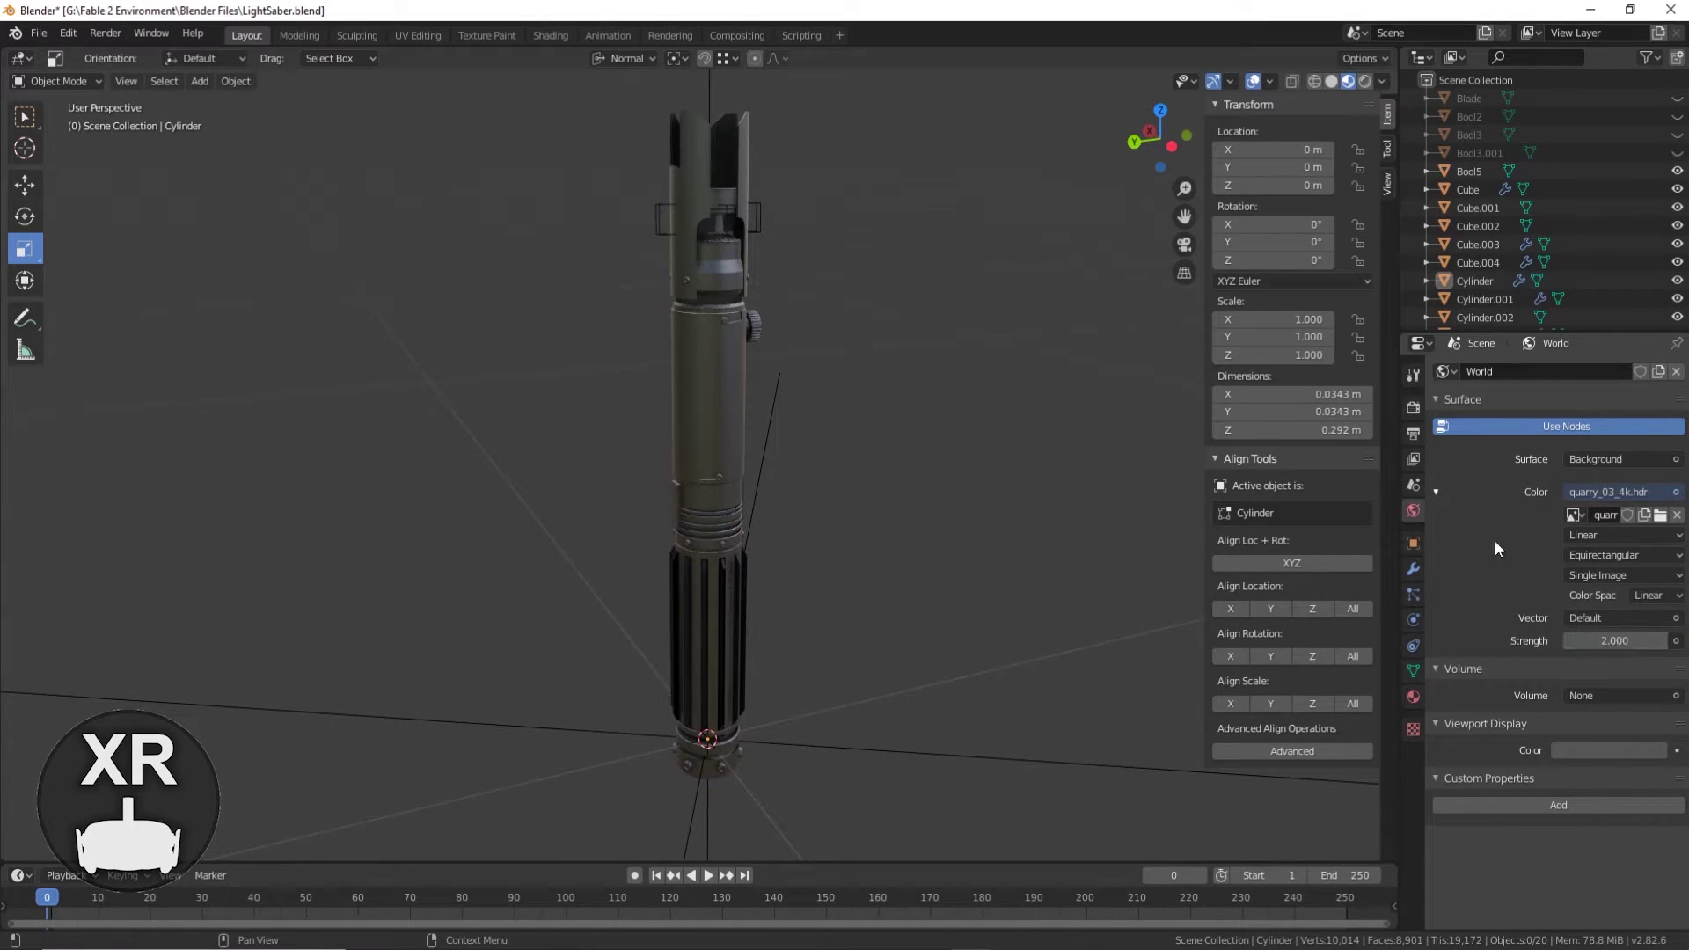
key(F3)
key(Return)
click(1414, 629)
click(1382, 81)
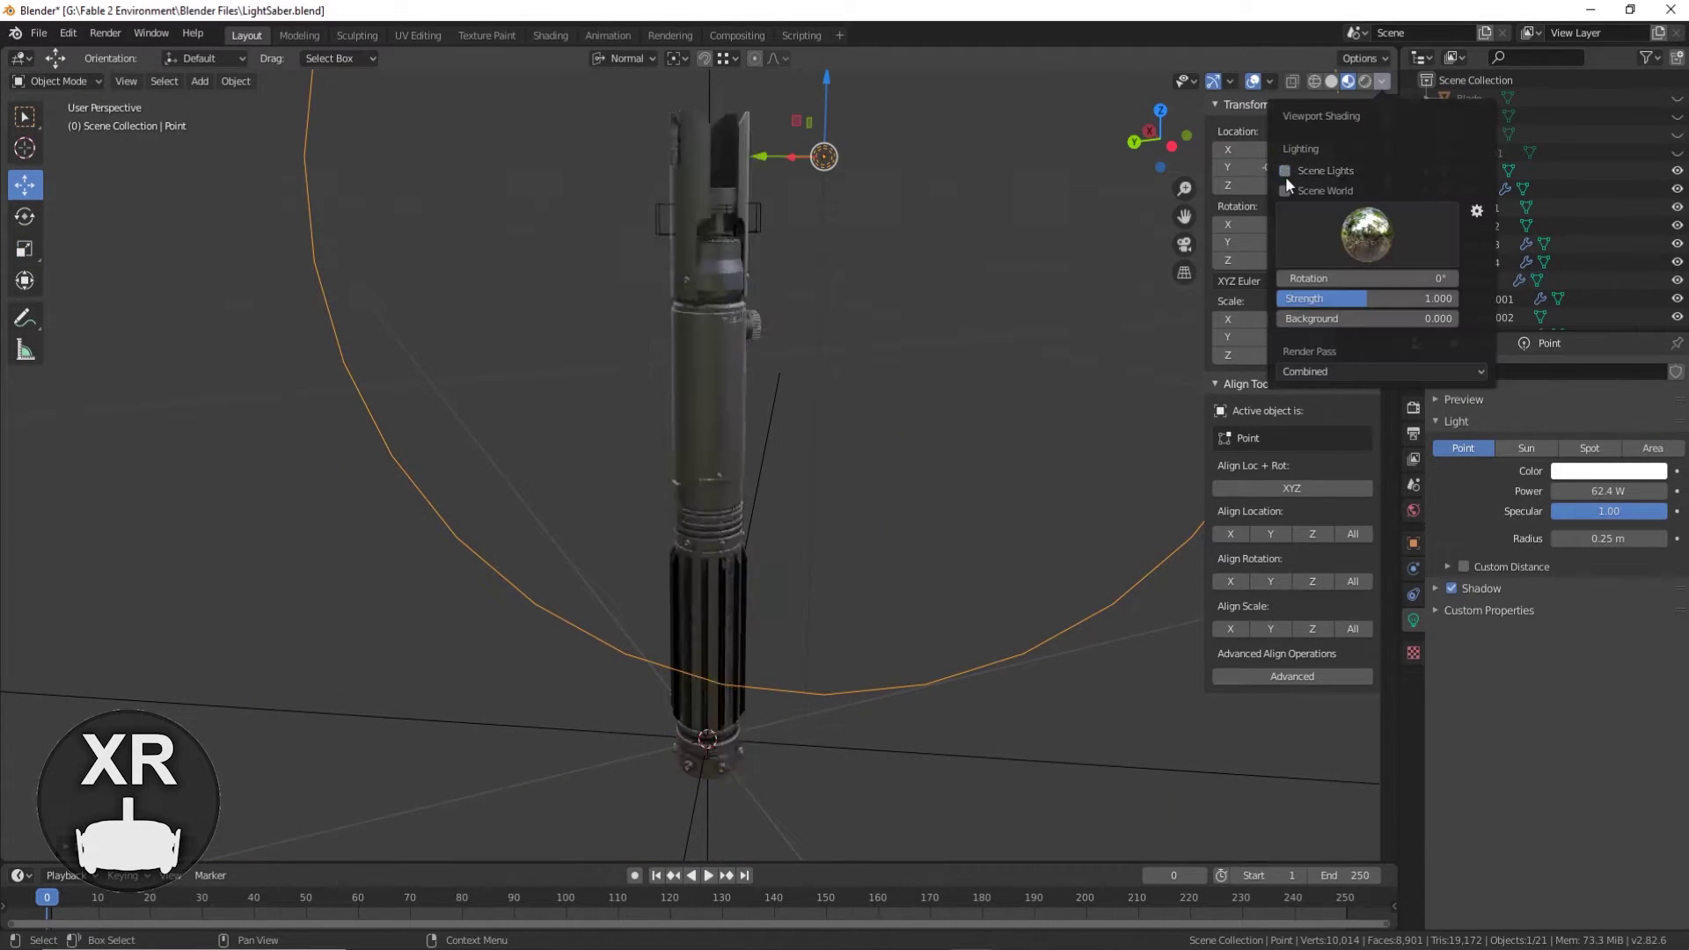
click(1285, 176)
click(1364, 81)
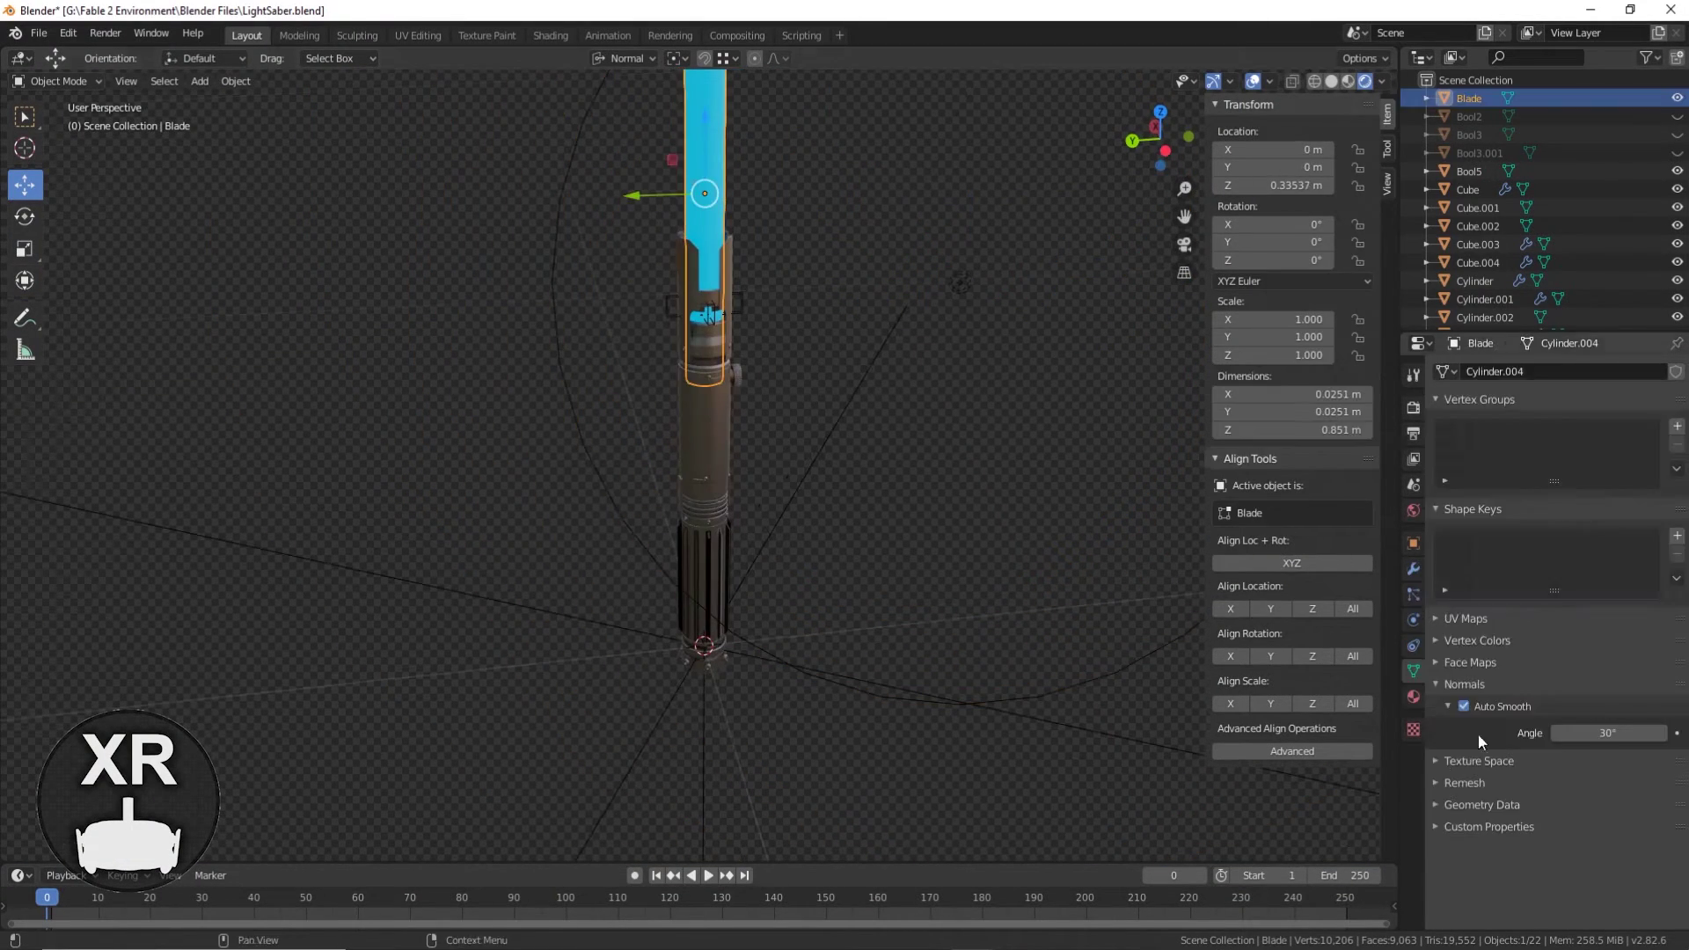
Step: Edit the core cylinder's mesh and extrude the selection at the collar just below the exposed part of the blade
scroll(679, 219, up, 6)
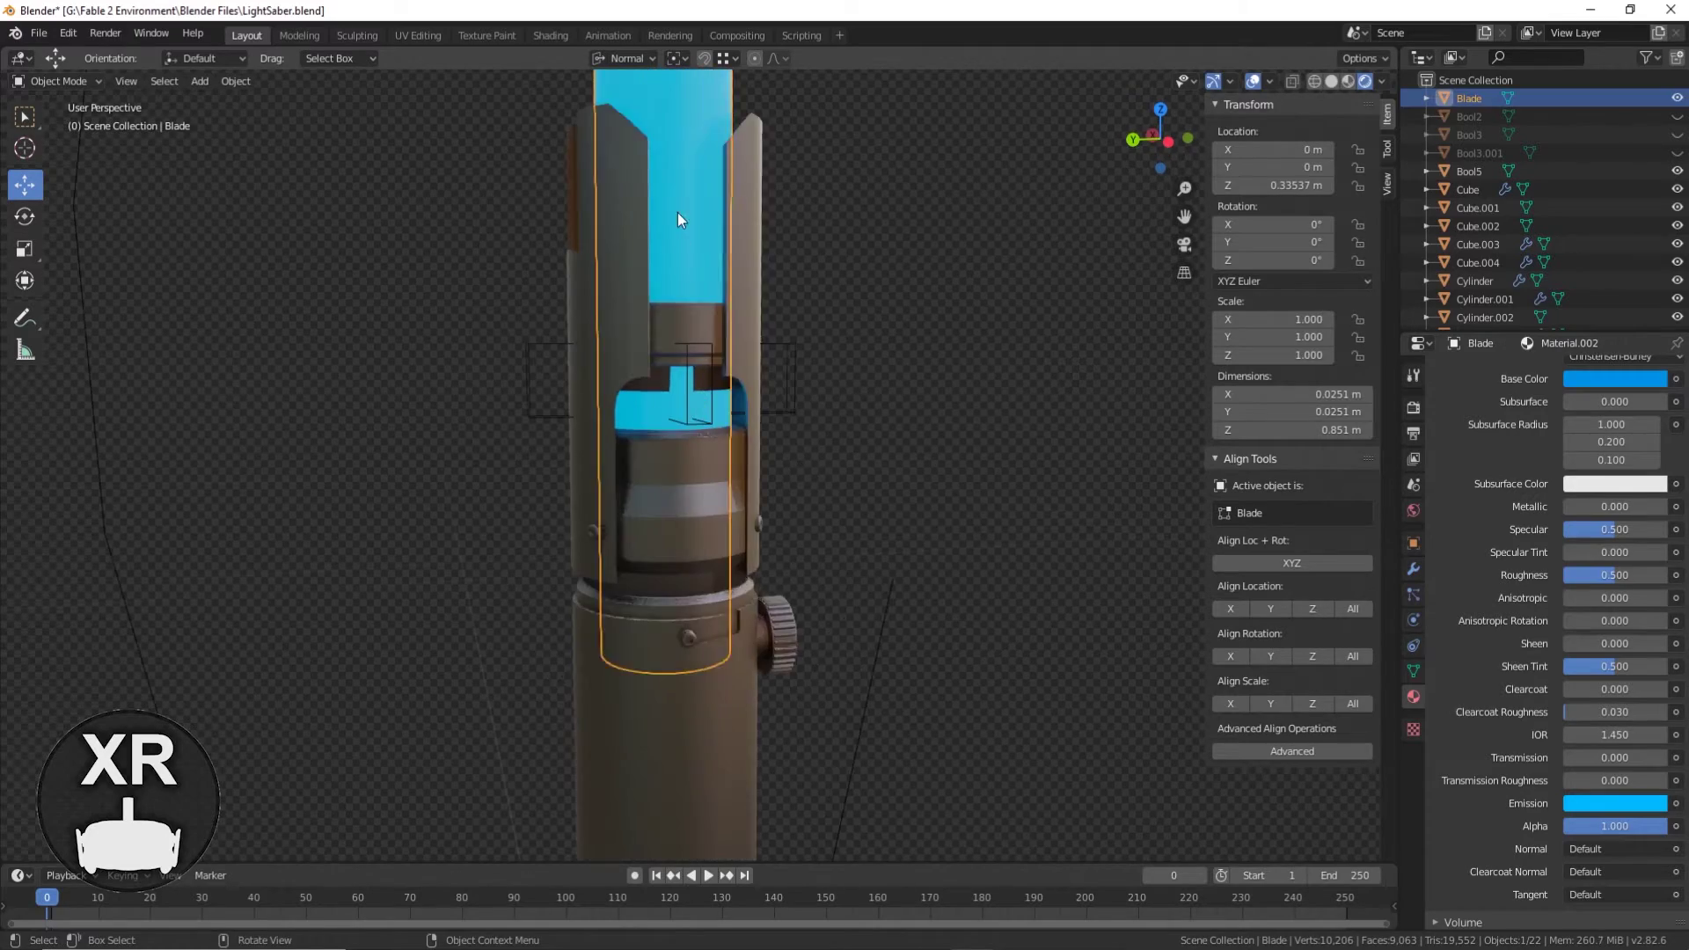
click(809, 438)
middle_drag(809, 438, 804, 377)
scroll(805, 381, up, 5)
click(773, 568)
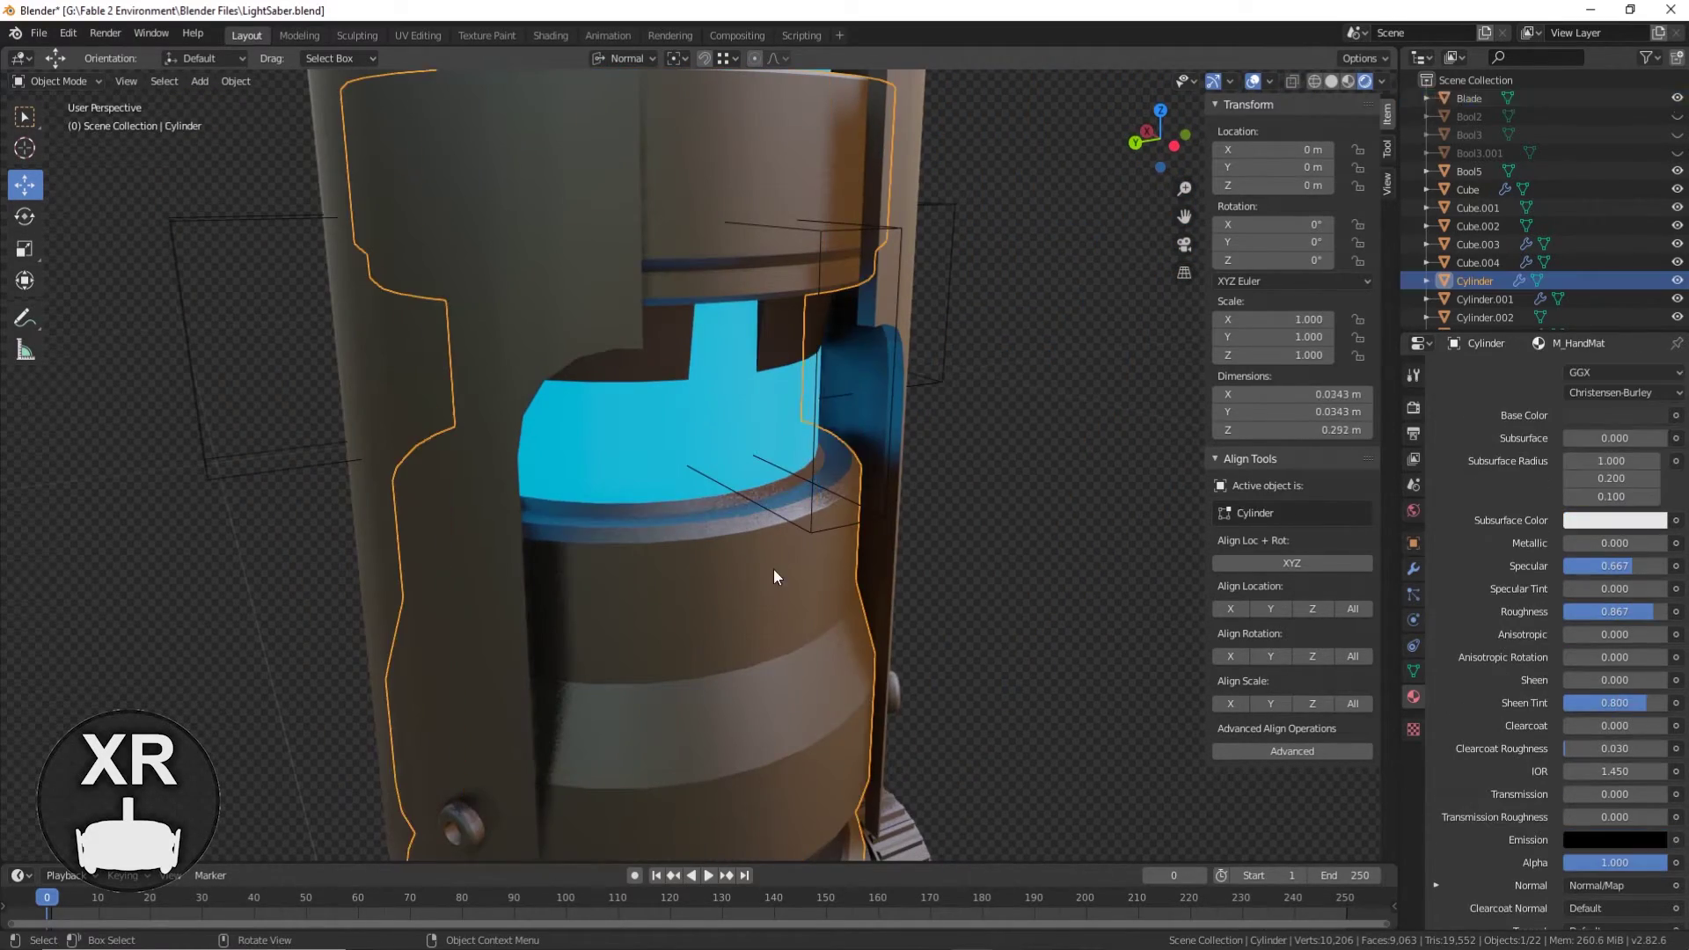
key(Tab)
middle_drag(773, 569, 730, 515)
click(677, 527)
key(e)
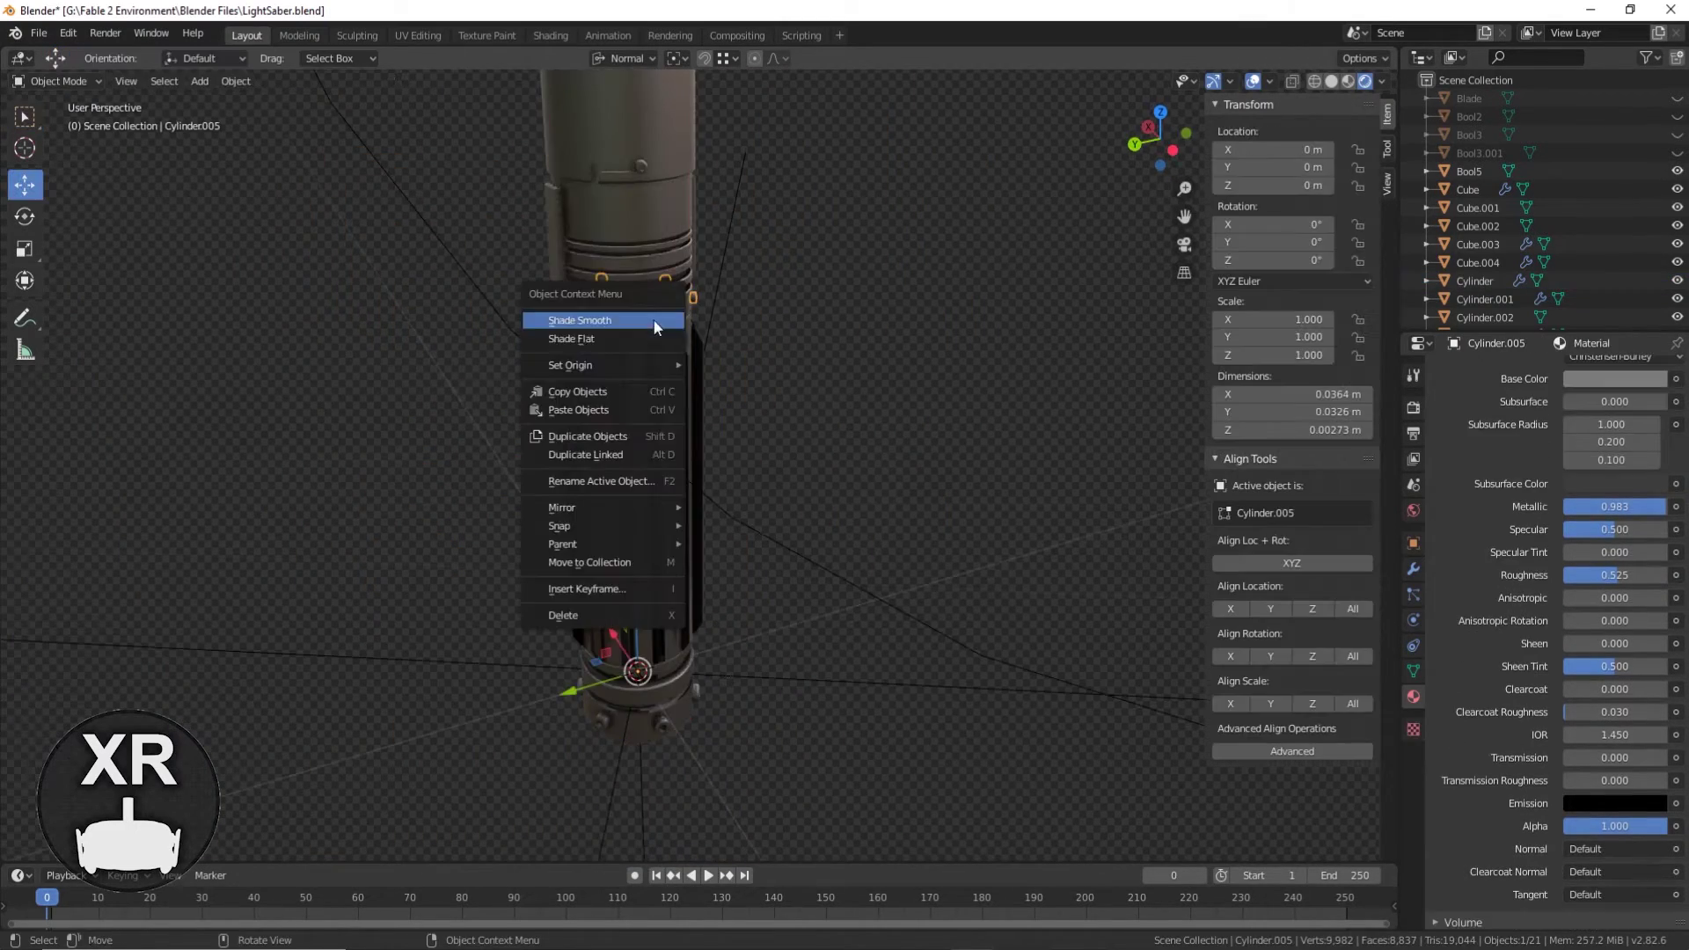
Step: Try placing a duplicate of the ring of small screws higher up the hilt
click(652, 320)
key(Tab)
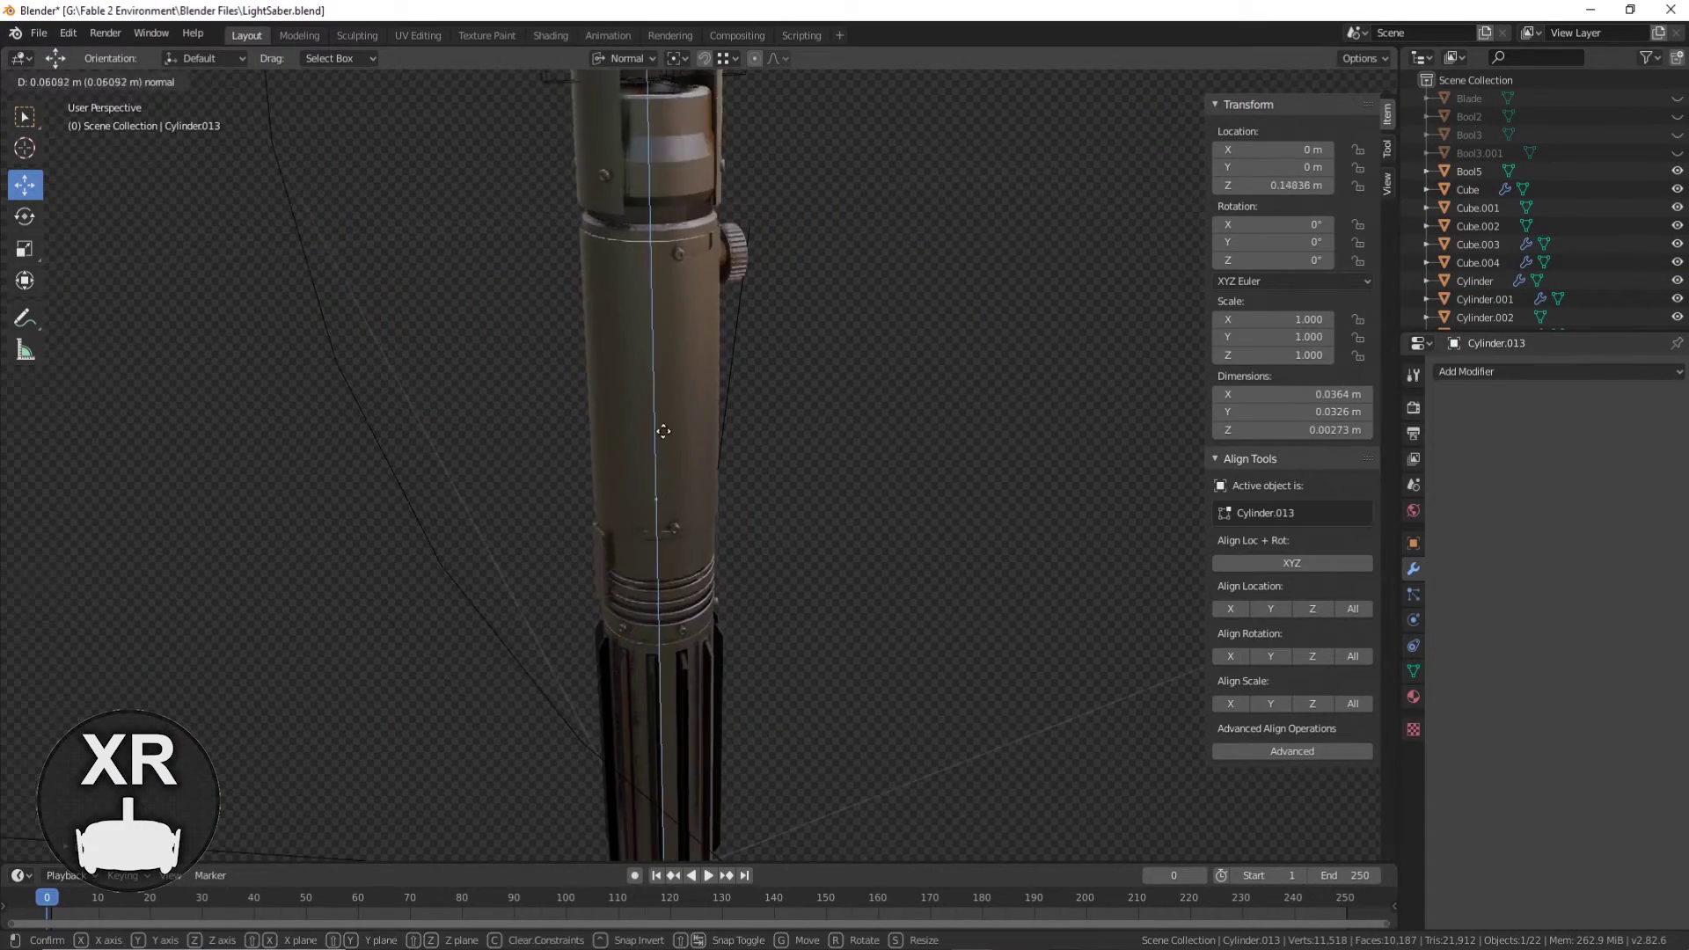
middle_drag(1027, 342, 860, 376)
key(x)
click(901, 107)
key(a)
key(shift+space)
key(s)
Step: Duplicate the mirrored screws on the emitter fins and place the copy at a second height along the fins
scroll(663, 237, up, 3)
right_click(705, 459)
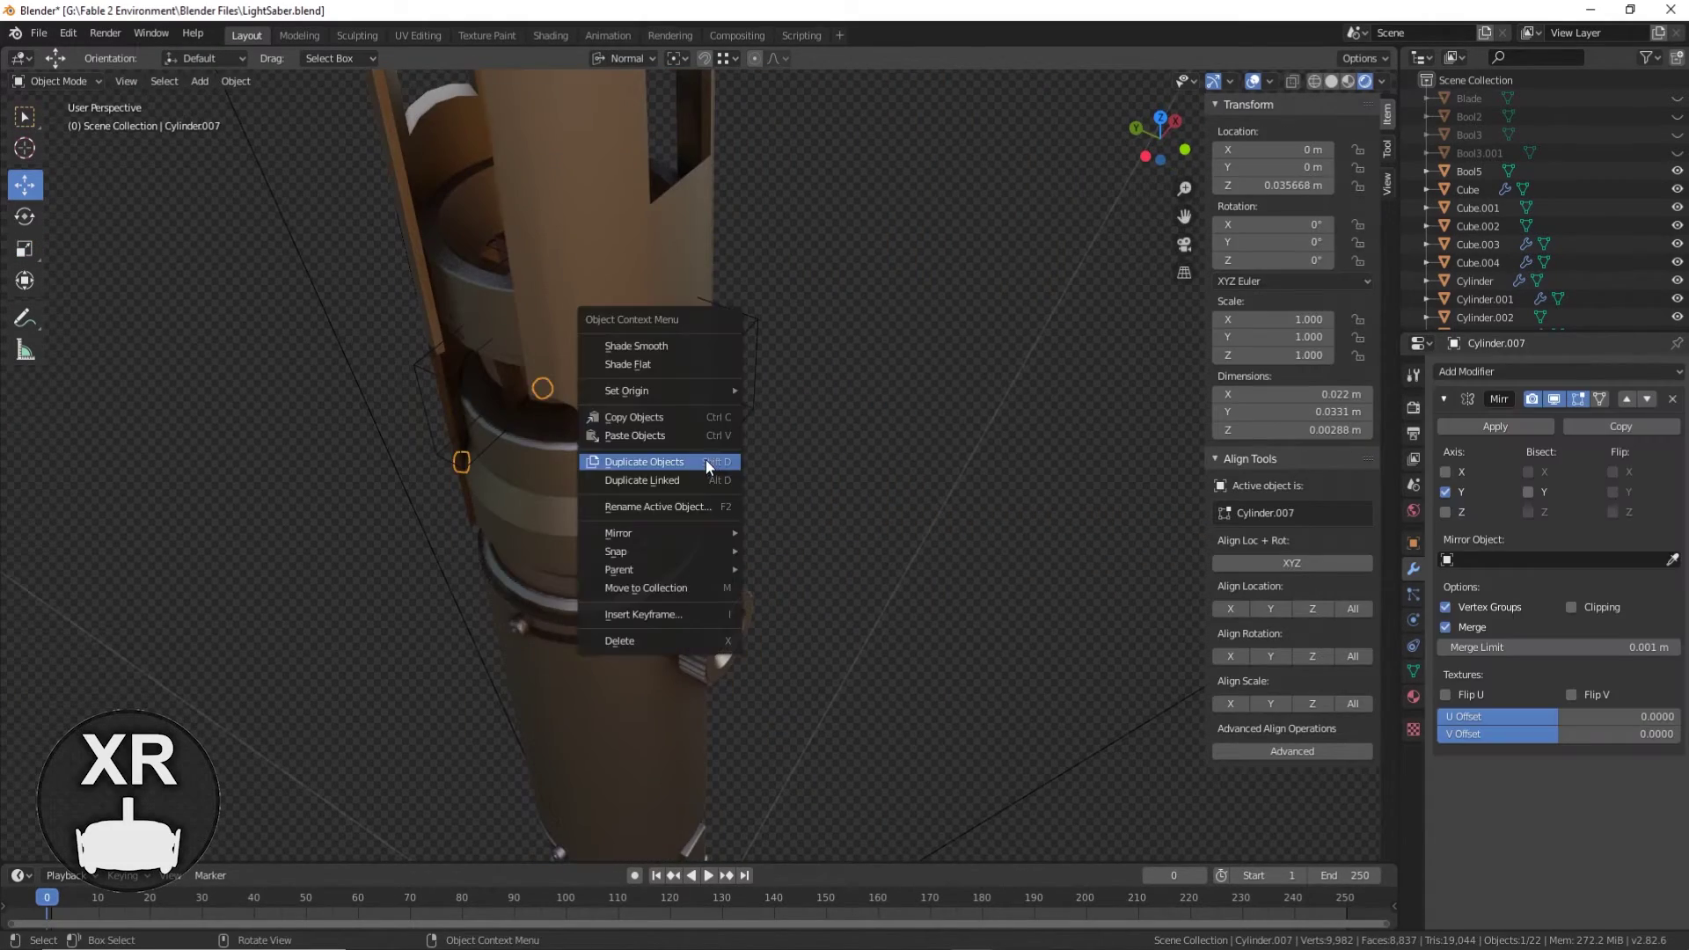
key(ctrl+KP_3)
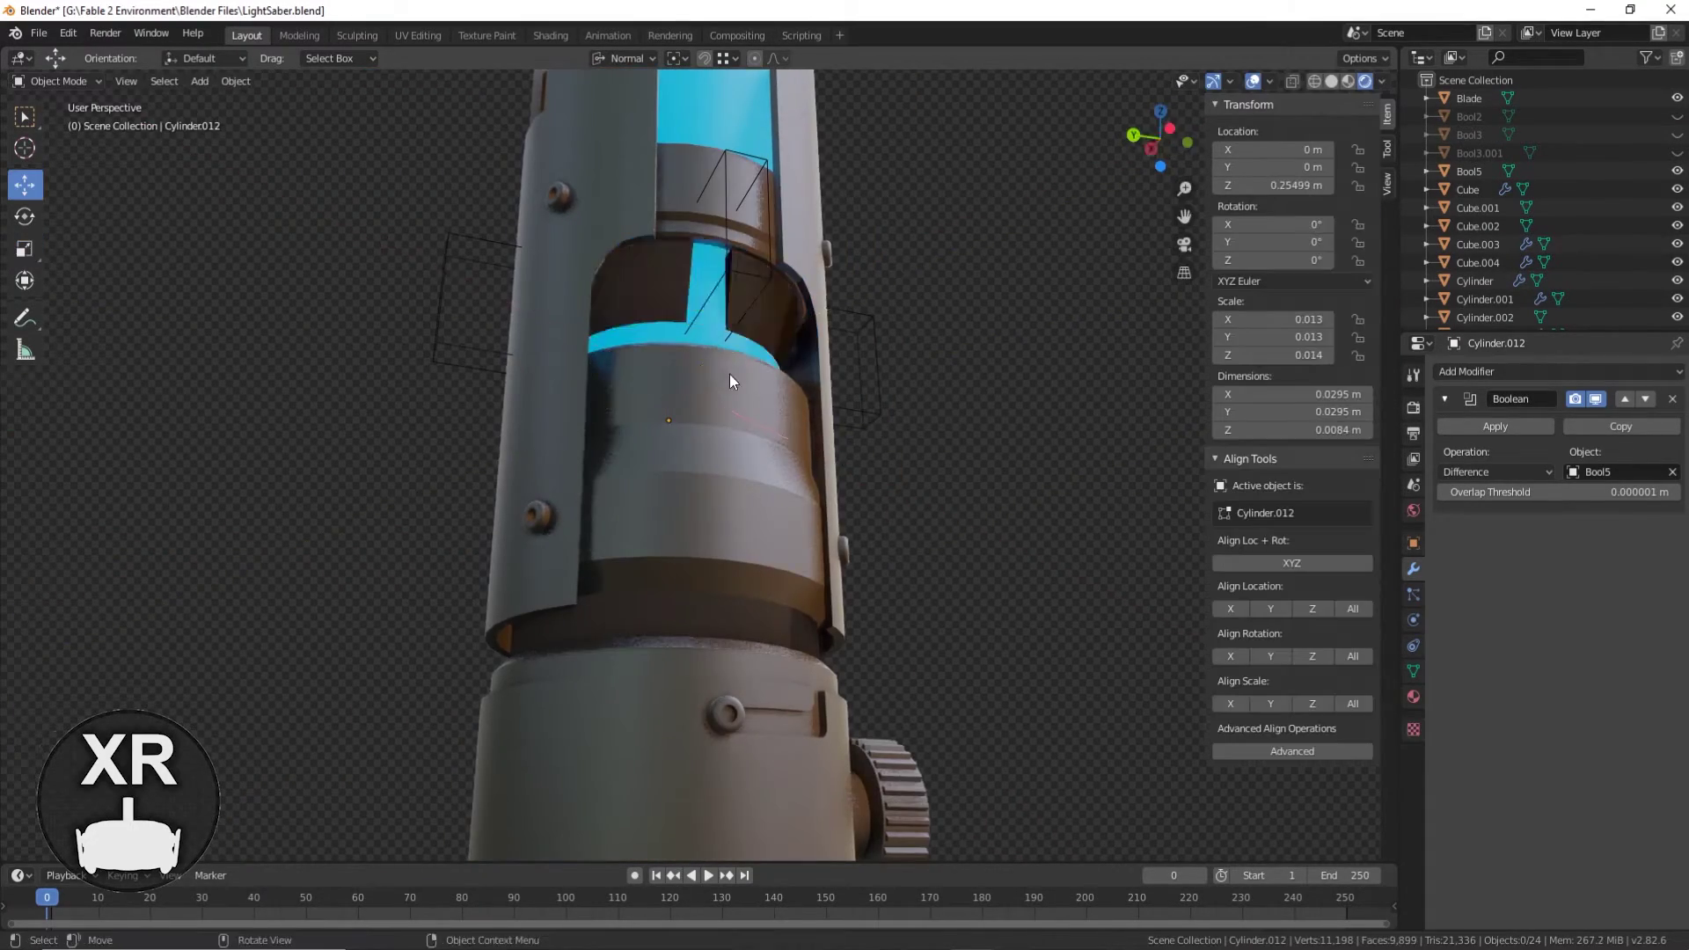
Step: Scale the core cylinder's open rim loop inward, excluding the Z axis, to shape the opening beneath the blade
middle_drag(730, 372, 867, 266)
scroll(774, 255, up, 5)
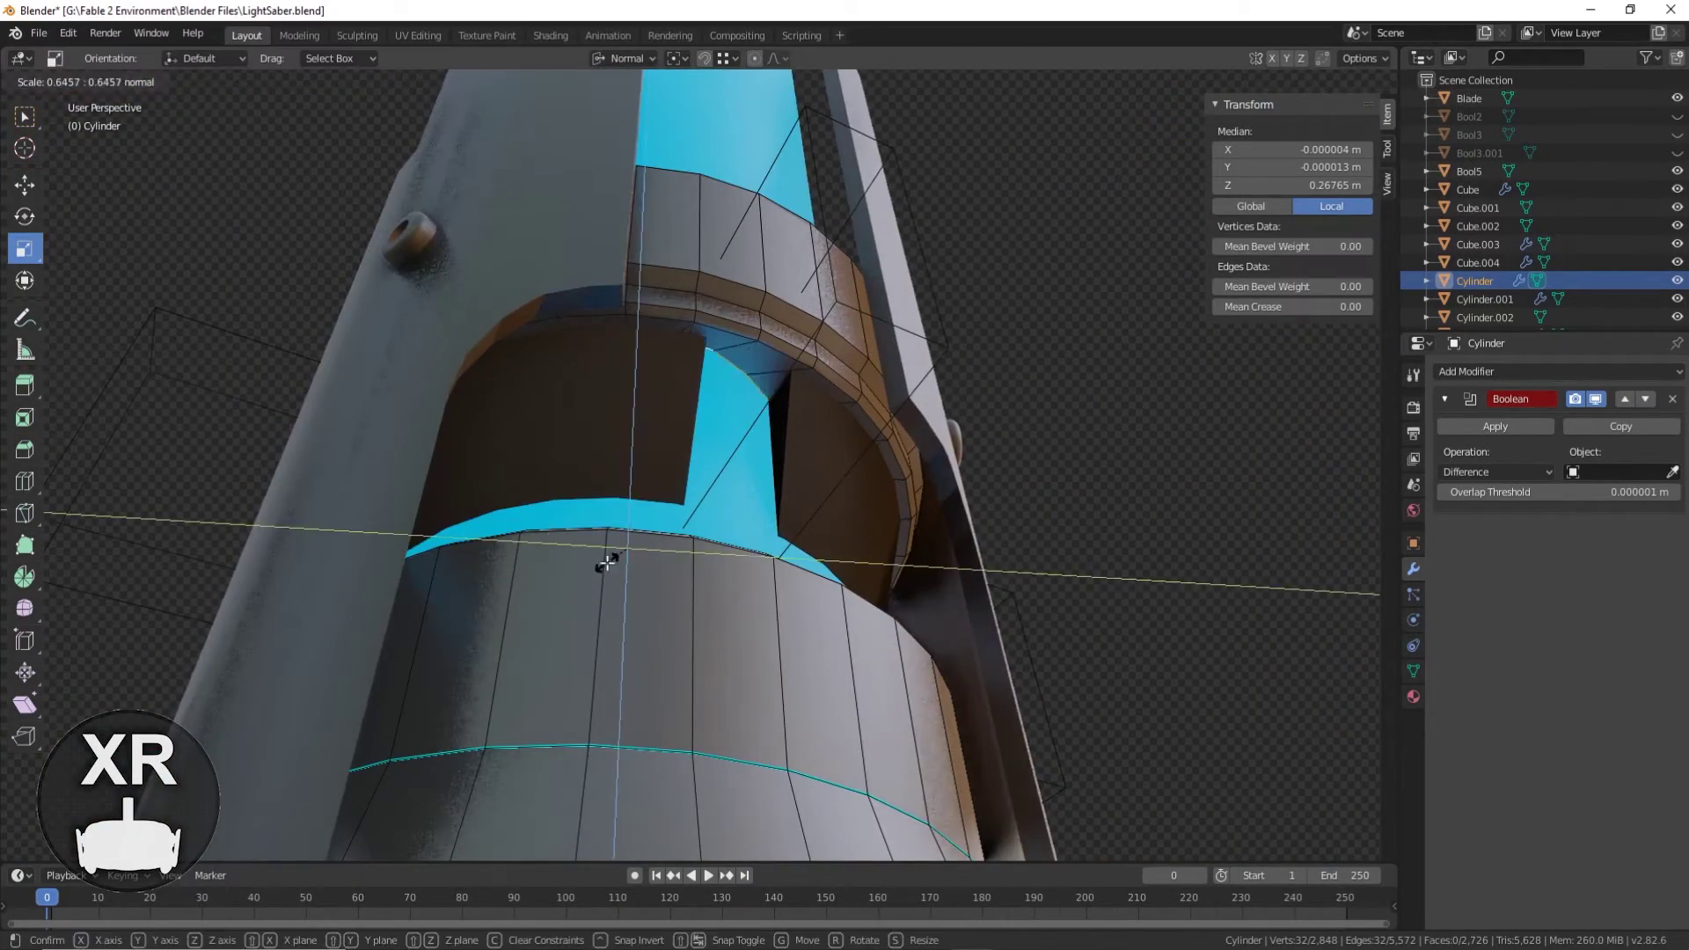
key(shift+z)
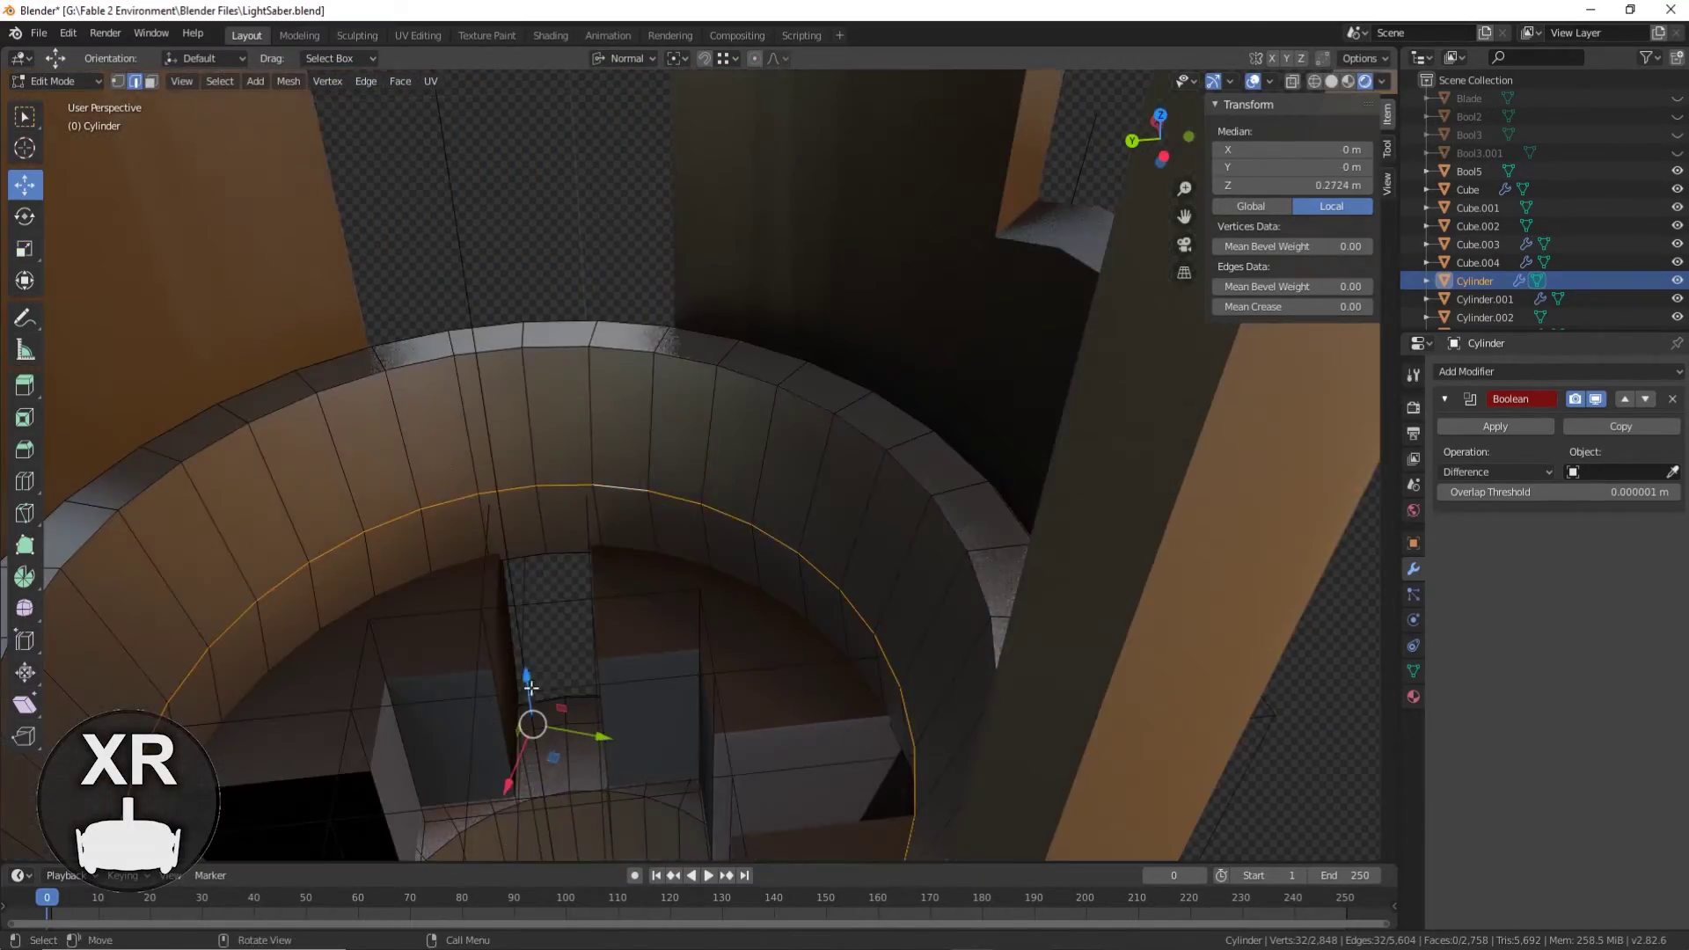
middle_drag(527, 724, 695, 664)
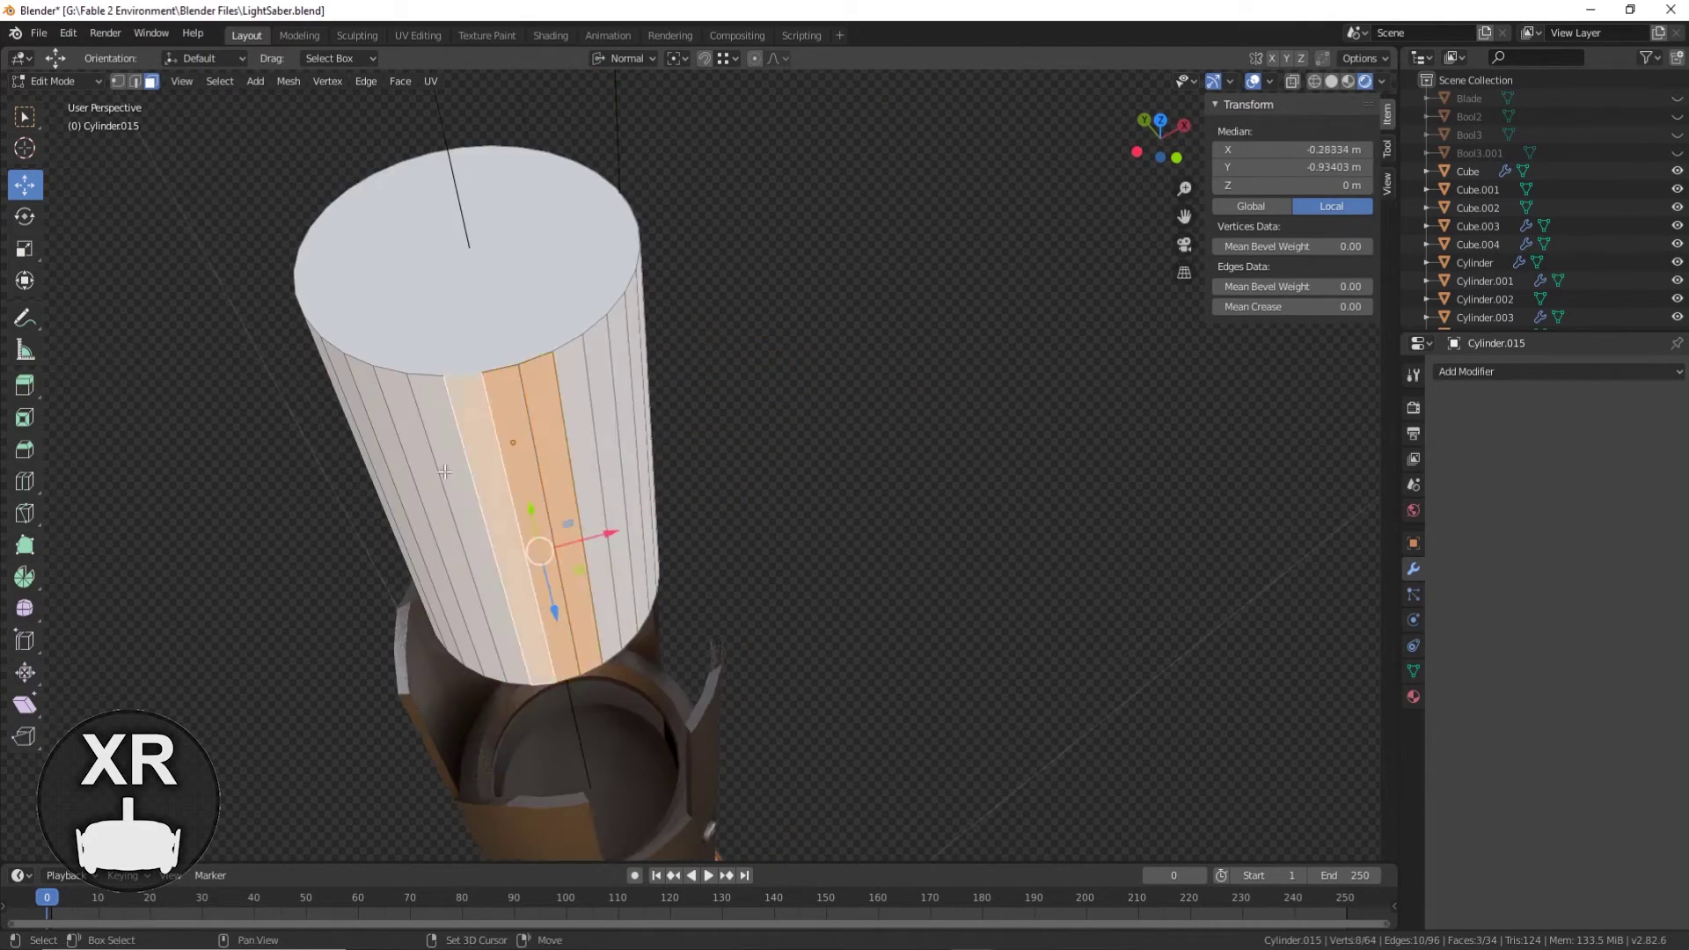
Step: Clear the face selection on the new cylinder above the emitter and box-select its faces from the left orthographic view
drag(1159, 132, 1181, 140)
click(1181, 141)
key(alt+a)
key(b)
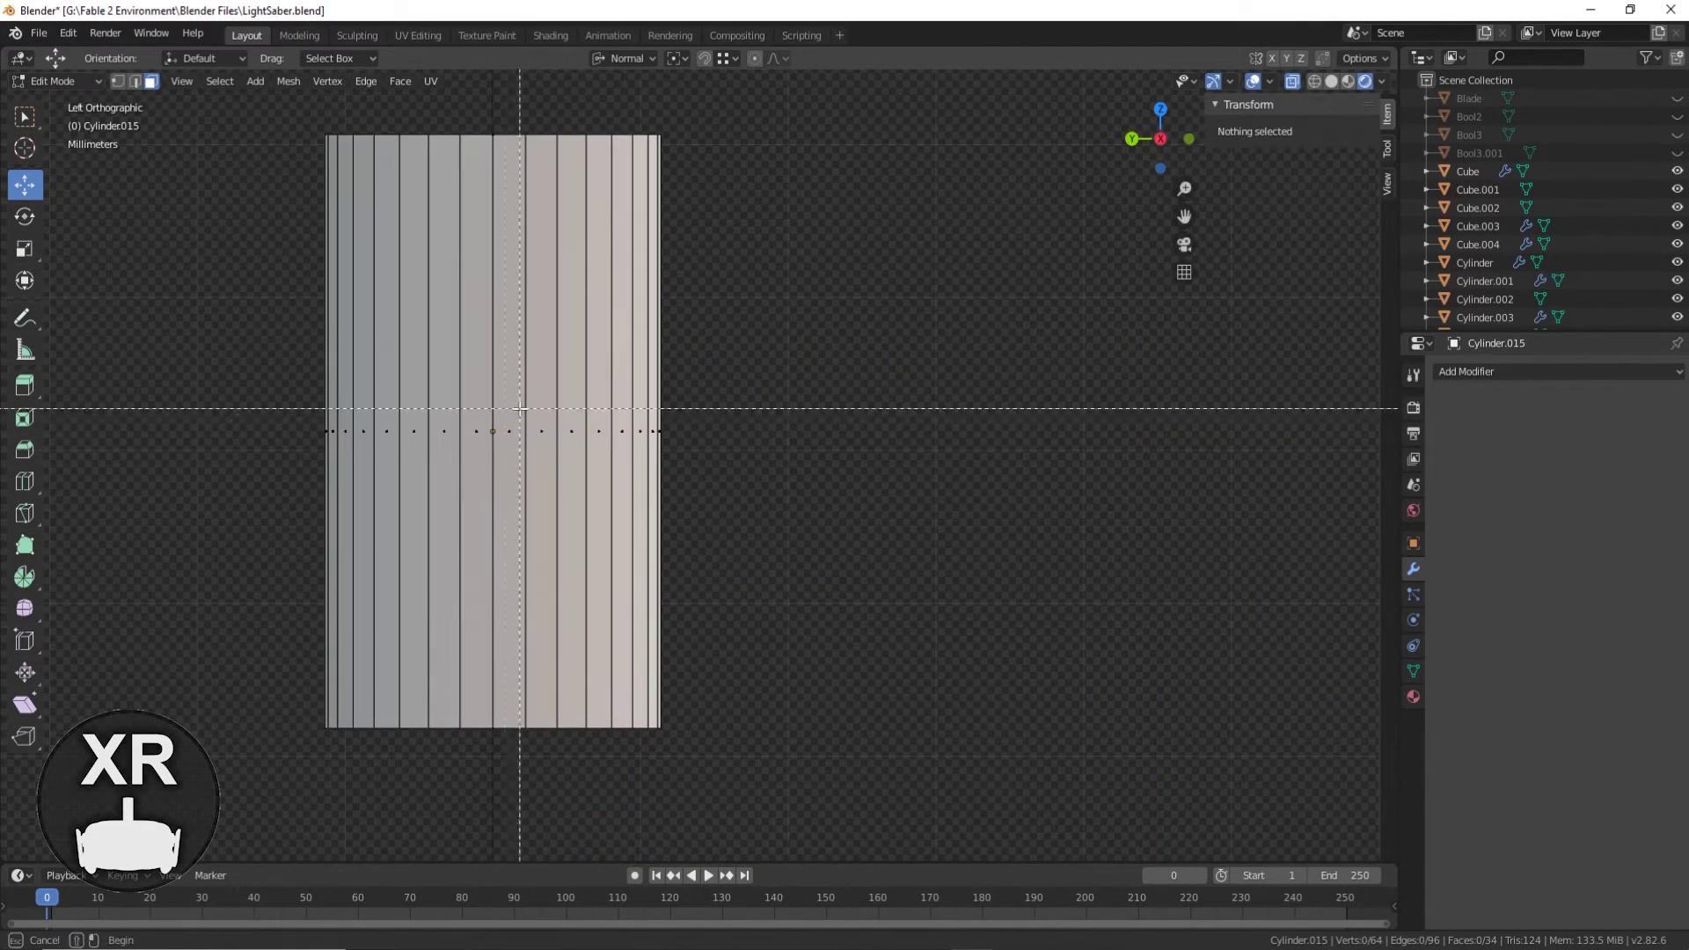
middle_drag(516, 753, 704, 528)
scroll(703, 528, down, 3)
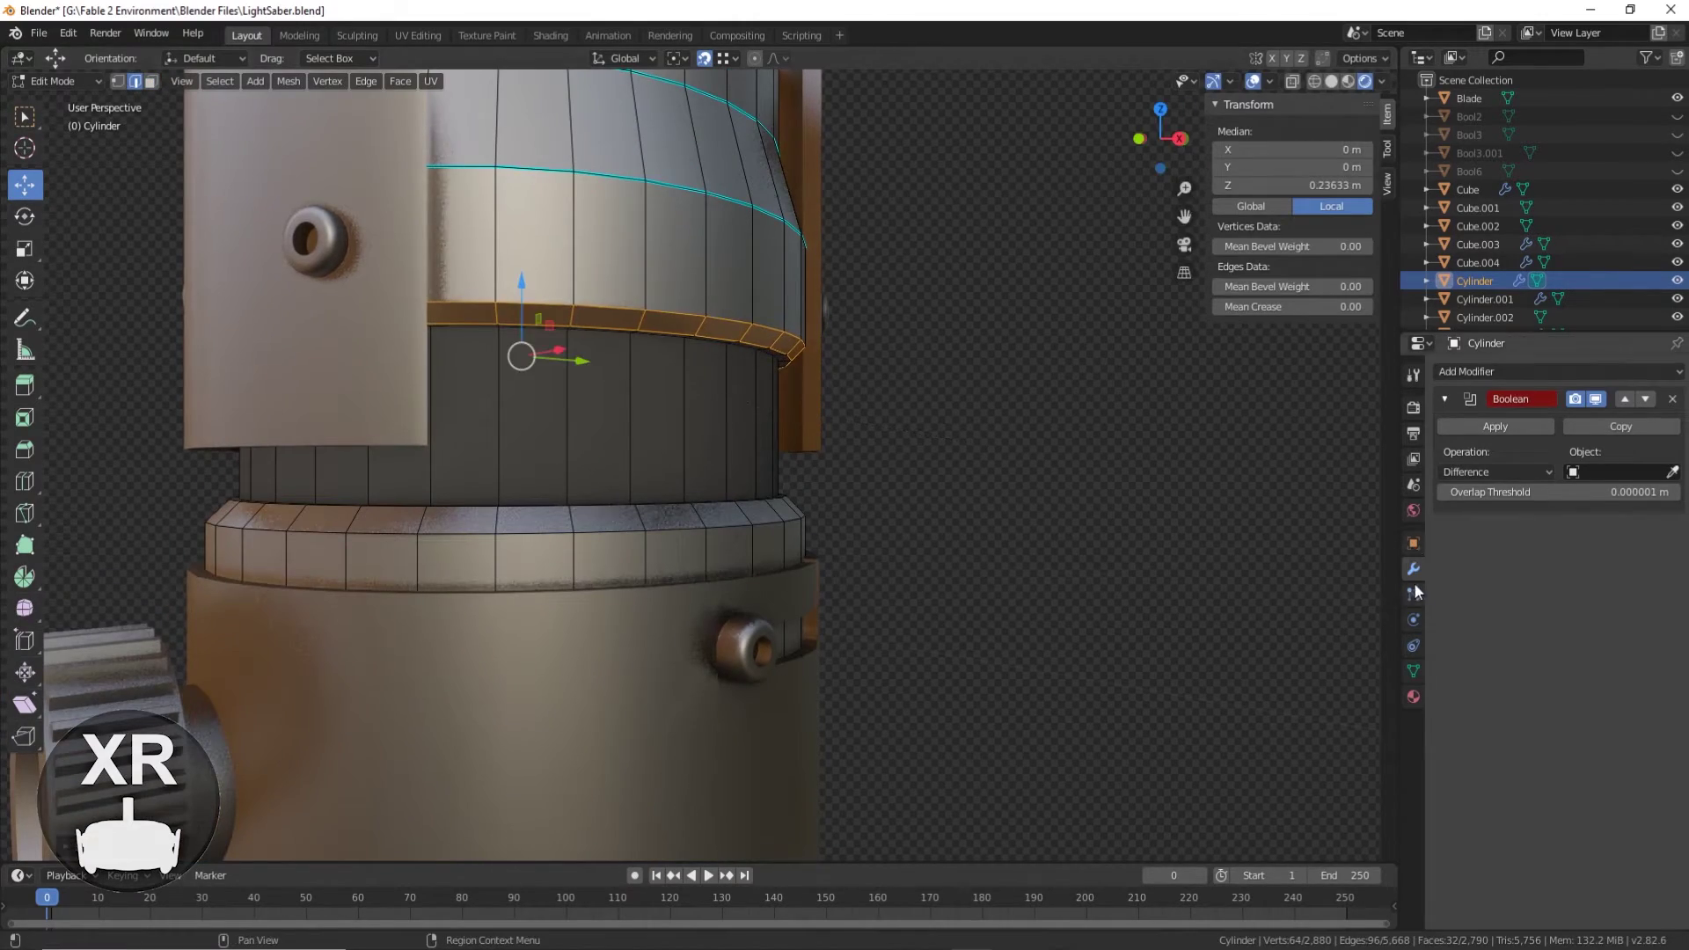
Step: Open the core cylinder's material settings, and add a cube to the scene and resize it
click(1412, 696)
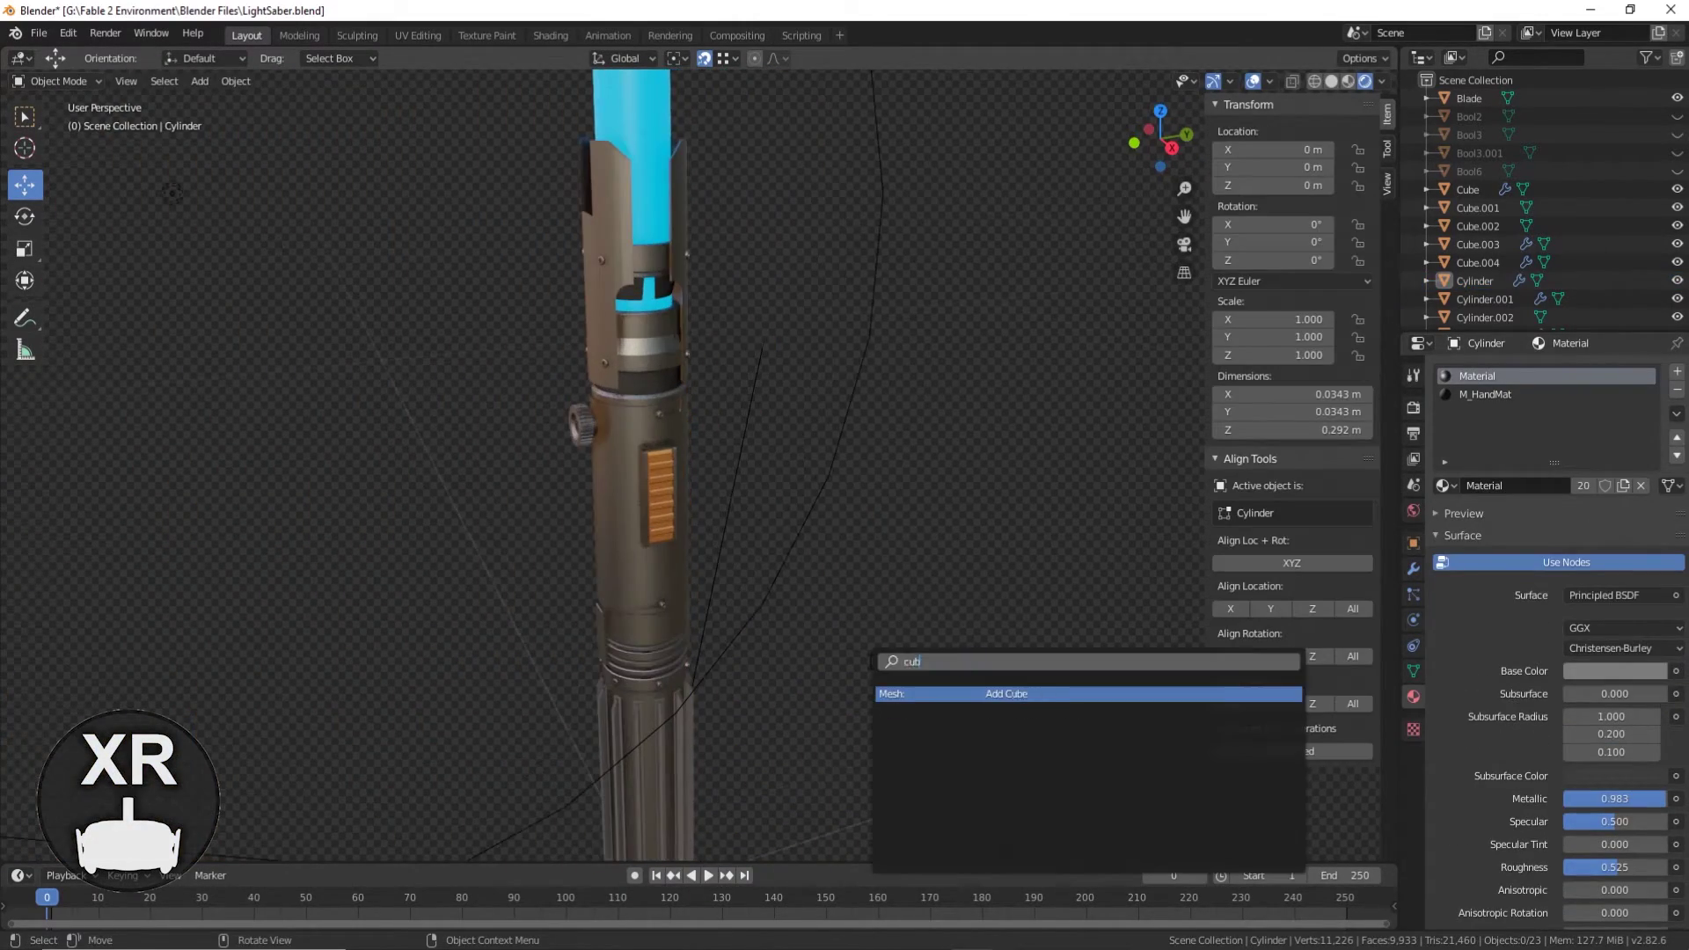
key(Return)
key(s)
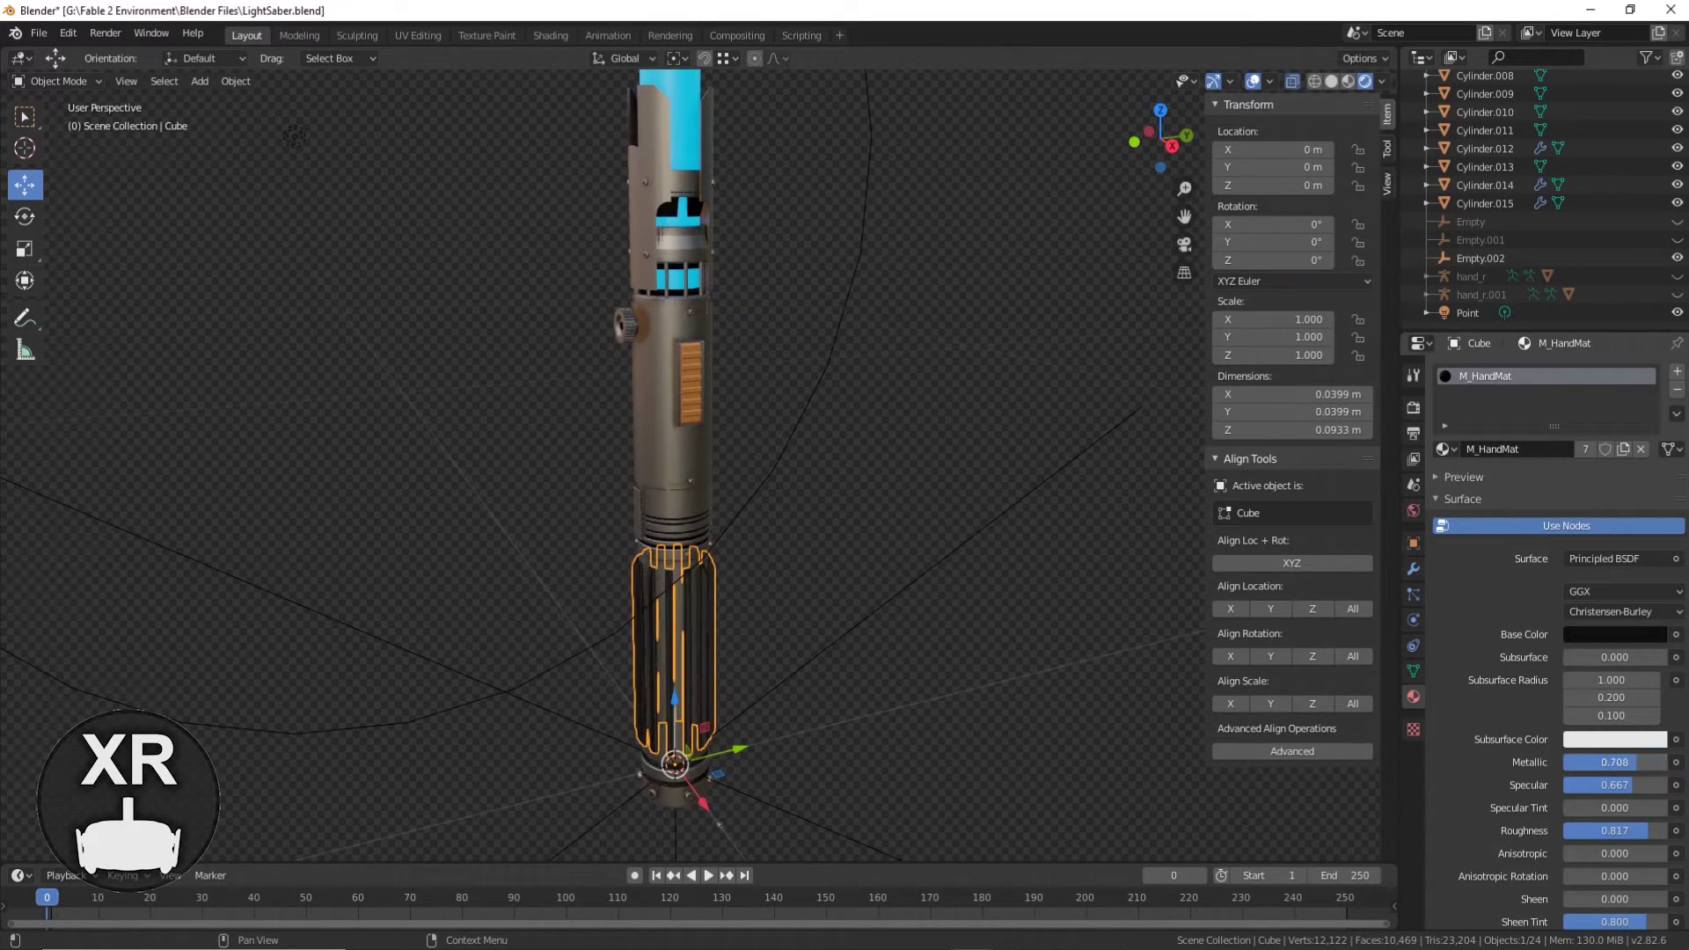
Step: Set the orange point light's power to 1 W
click(1413, 407)
scroll(1638, 525, up, 8)
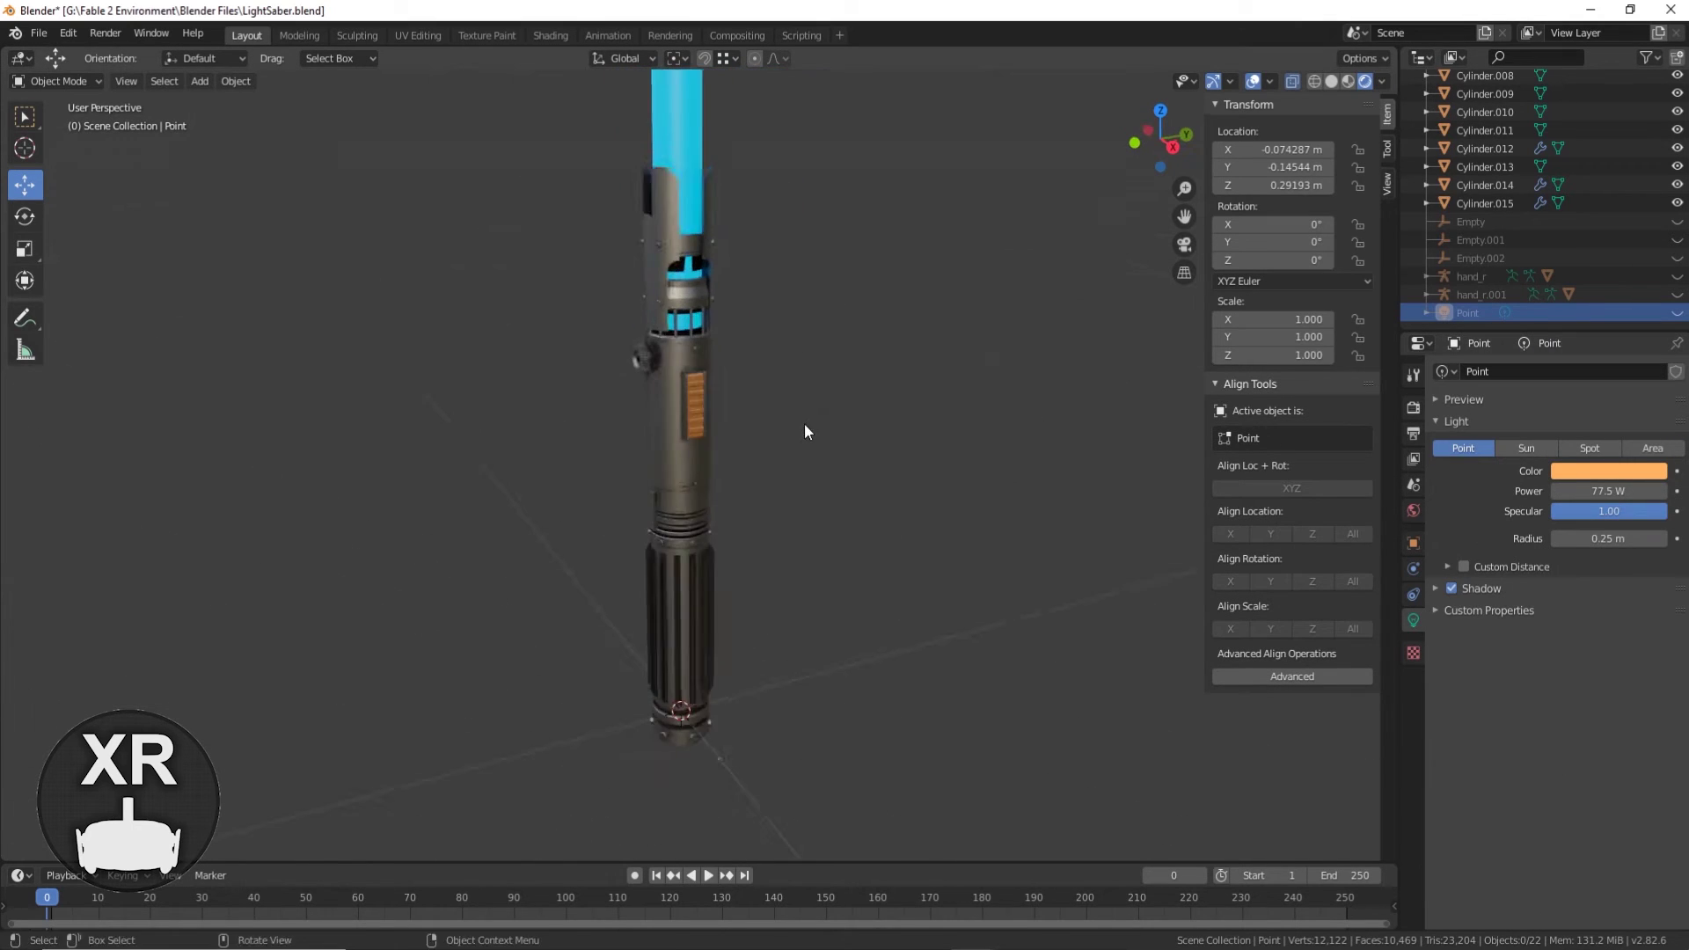
click(1625, 491)
text(1)
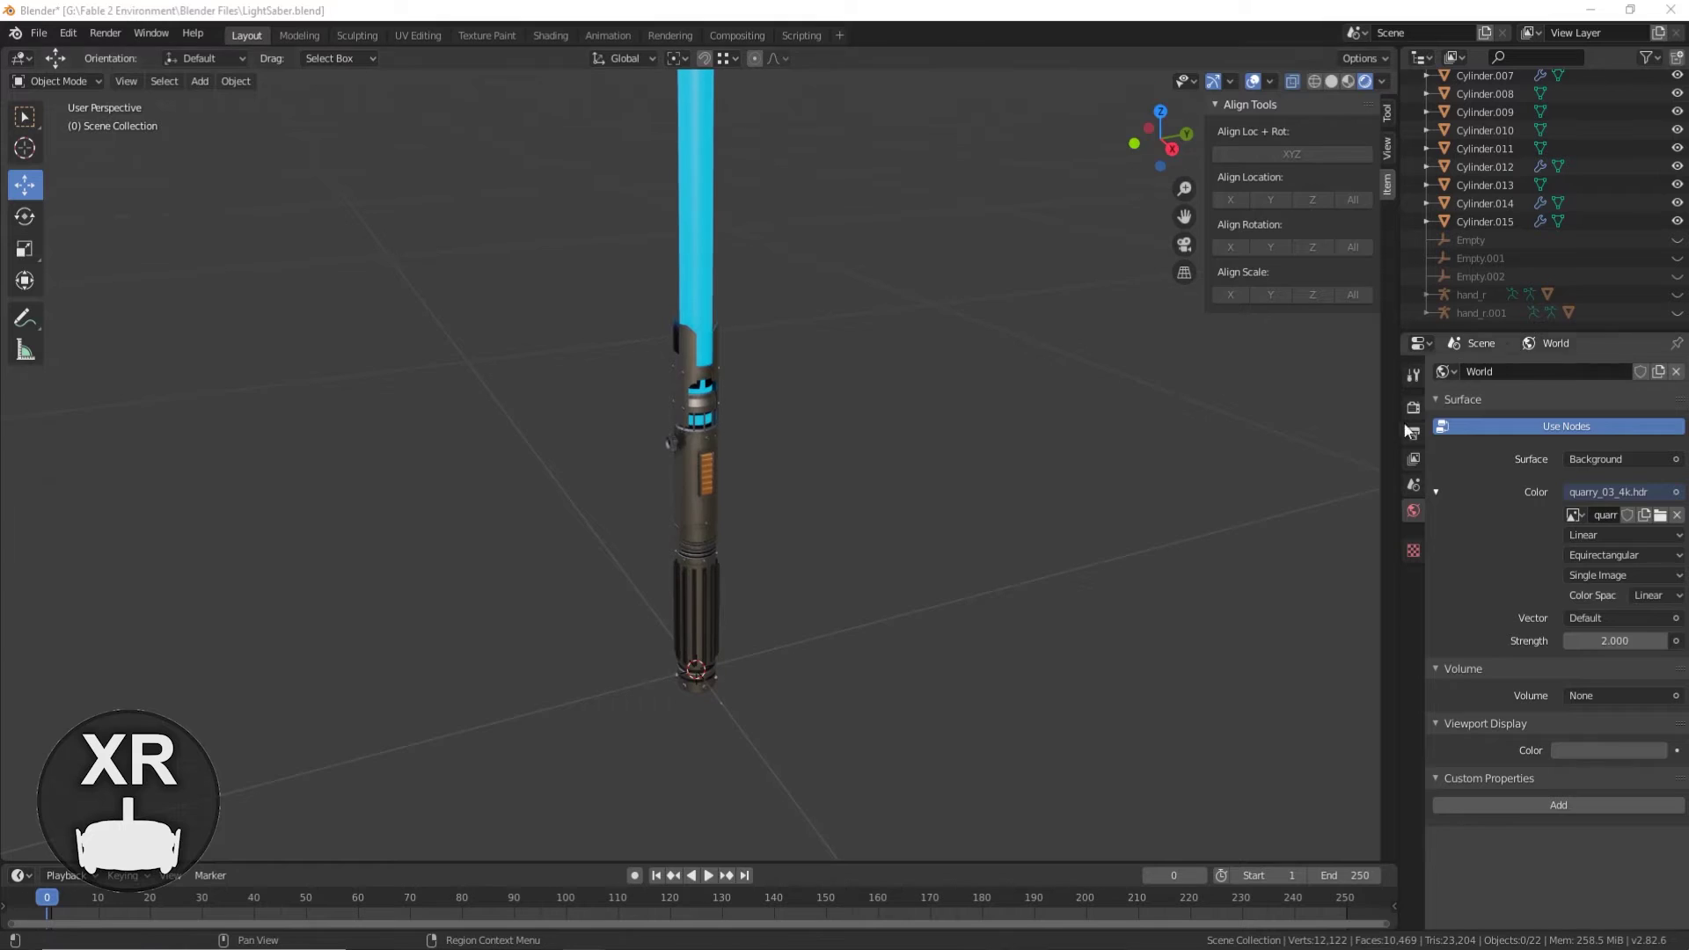
Step: Review the Eevee render settings and examine the barred emitter section around the exposed blade
click(1413, 408)
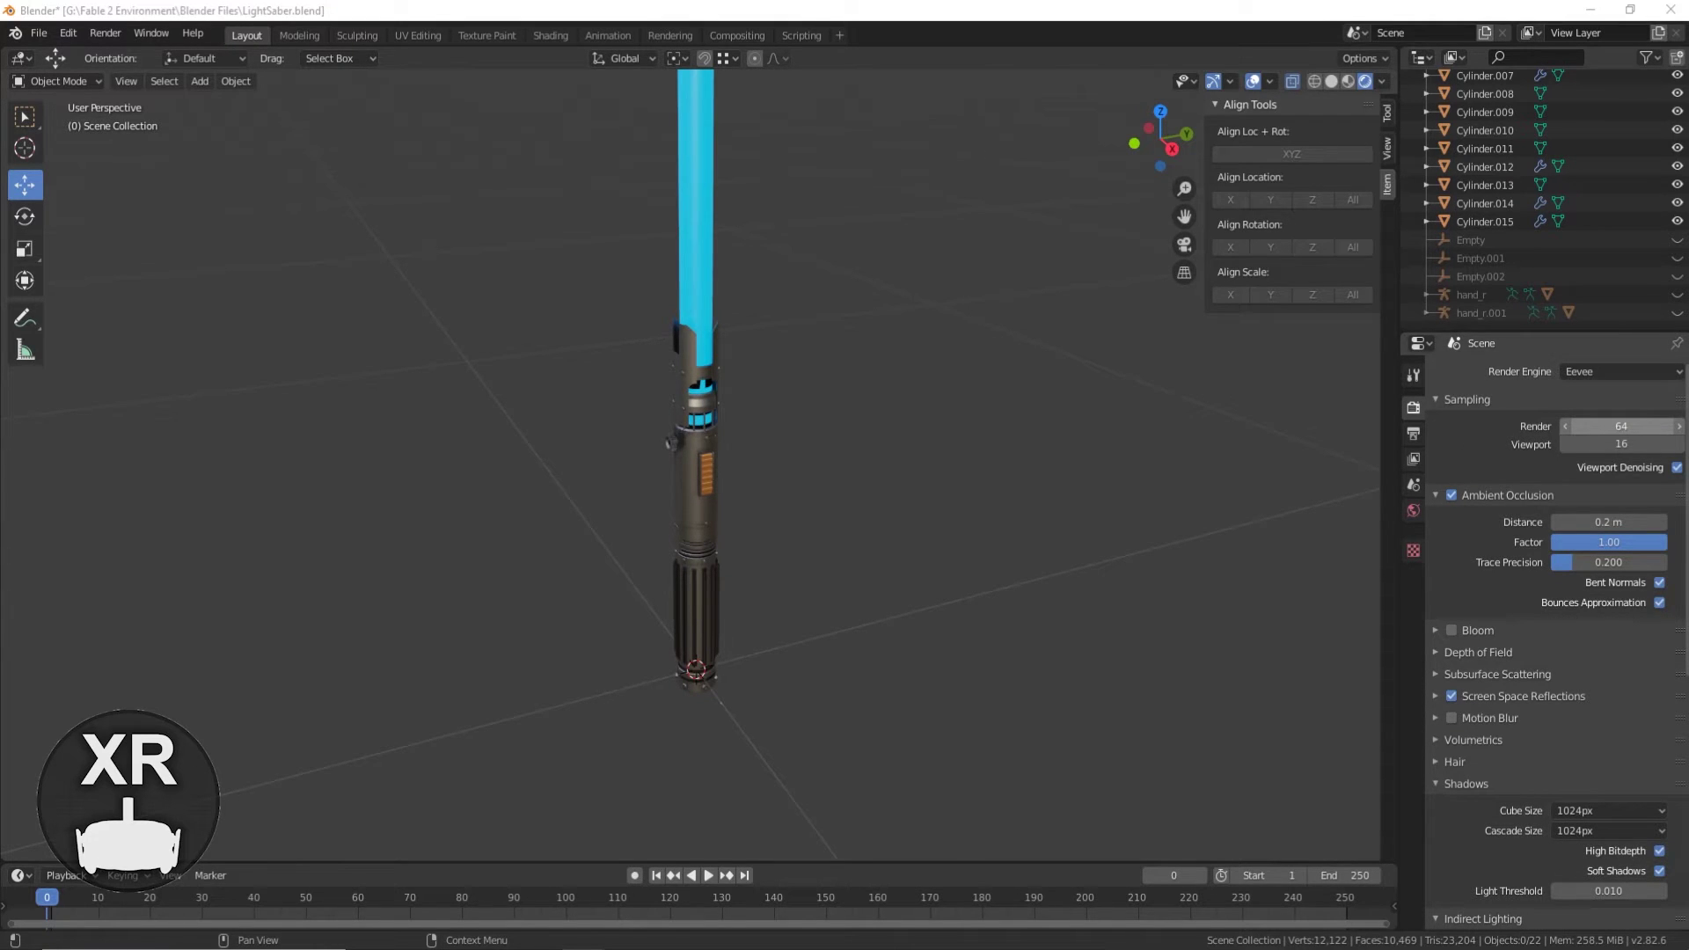
scroll(695, 466, up, 5)
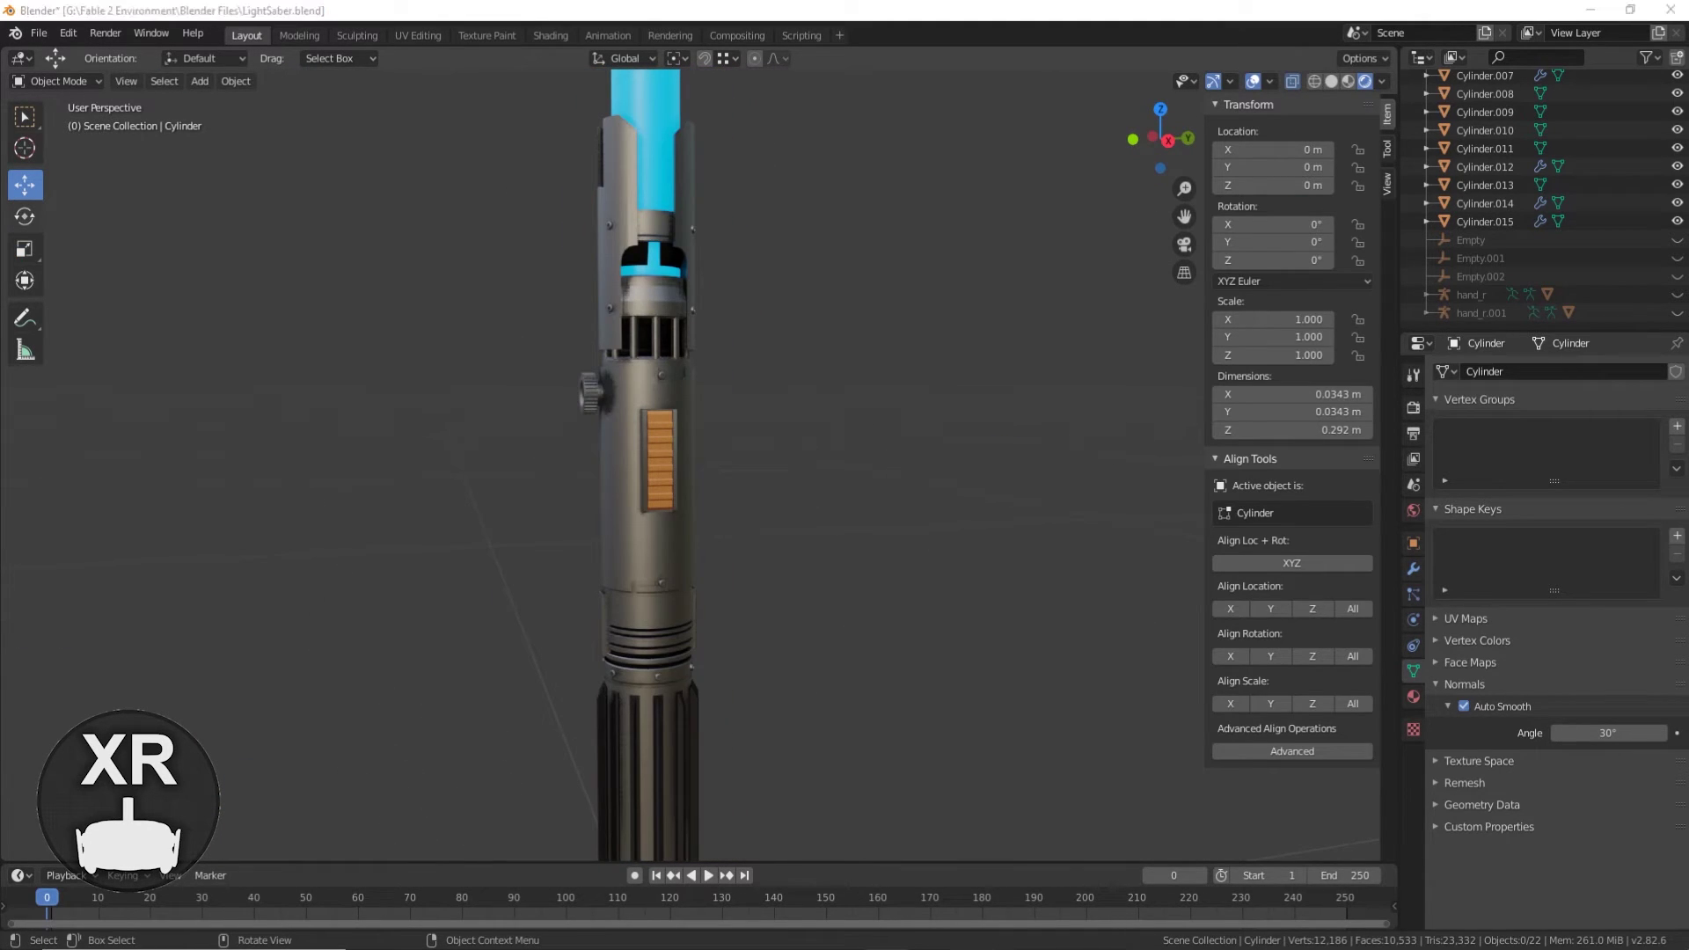
middle_drag(763, 628, 785, 534)
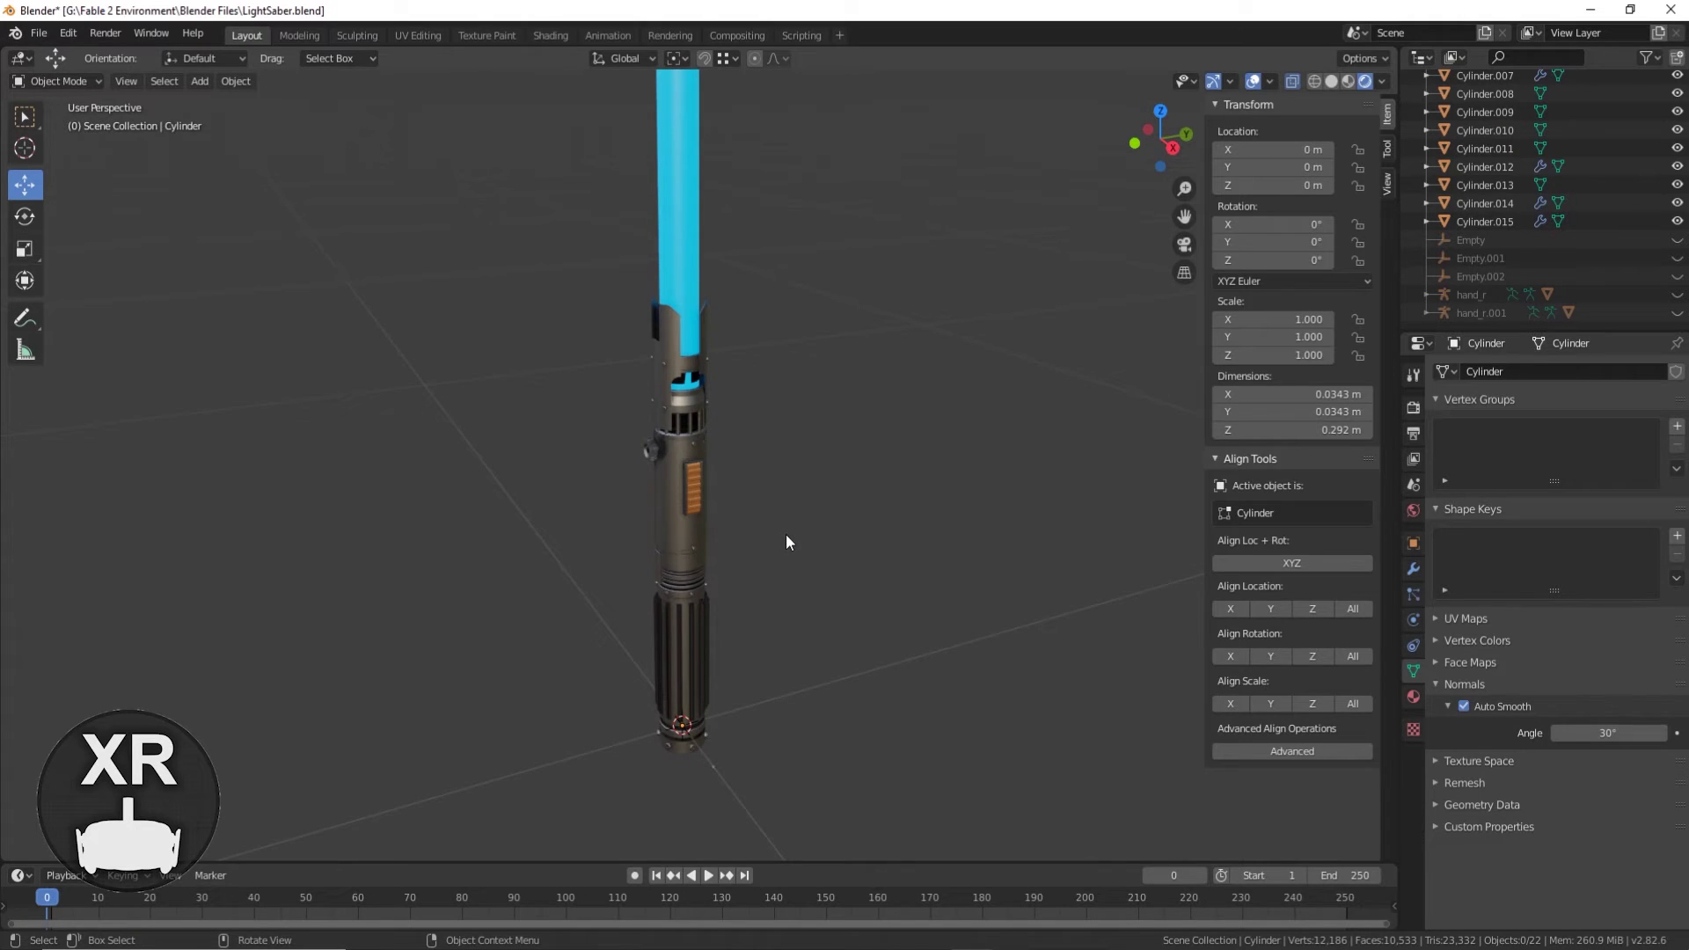
scroll(647, 392, up, 8)
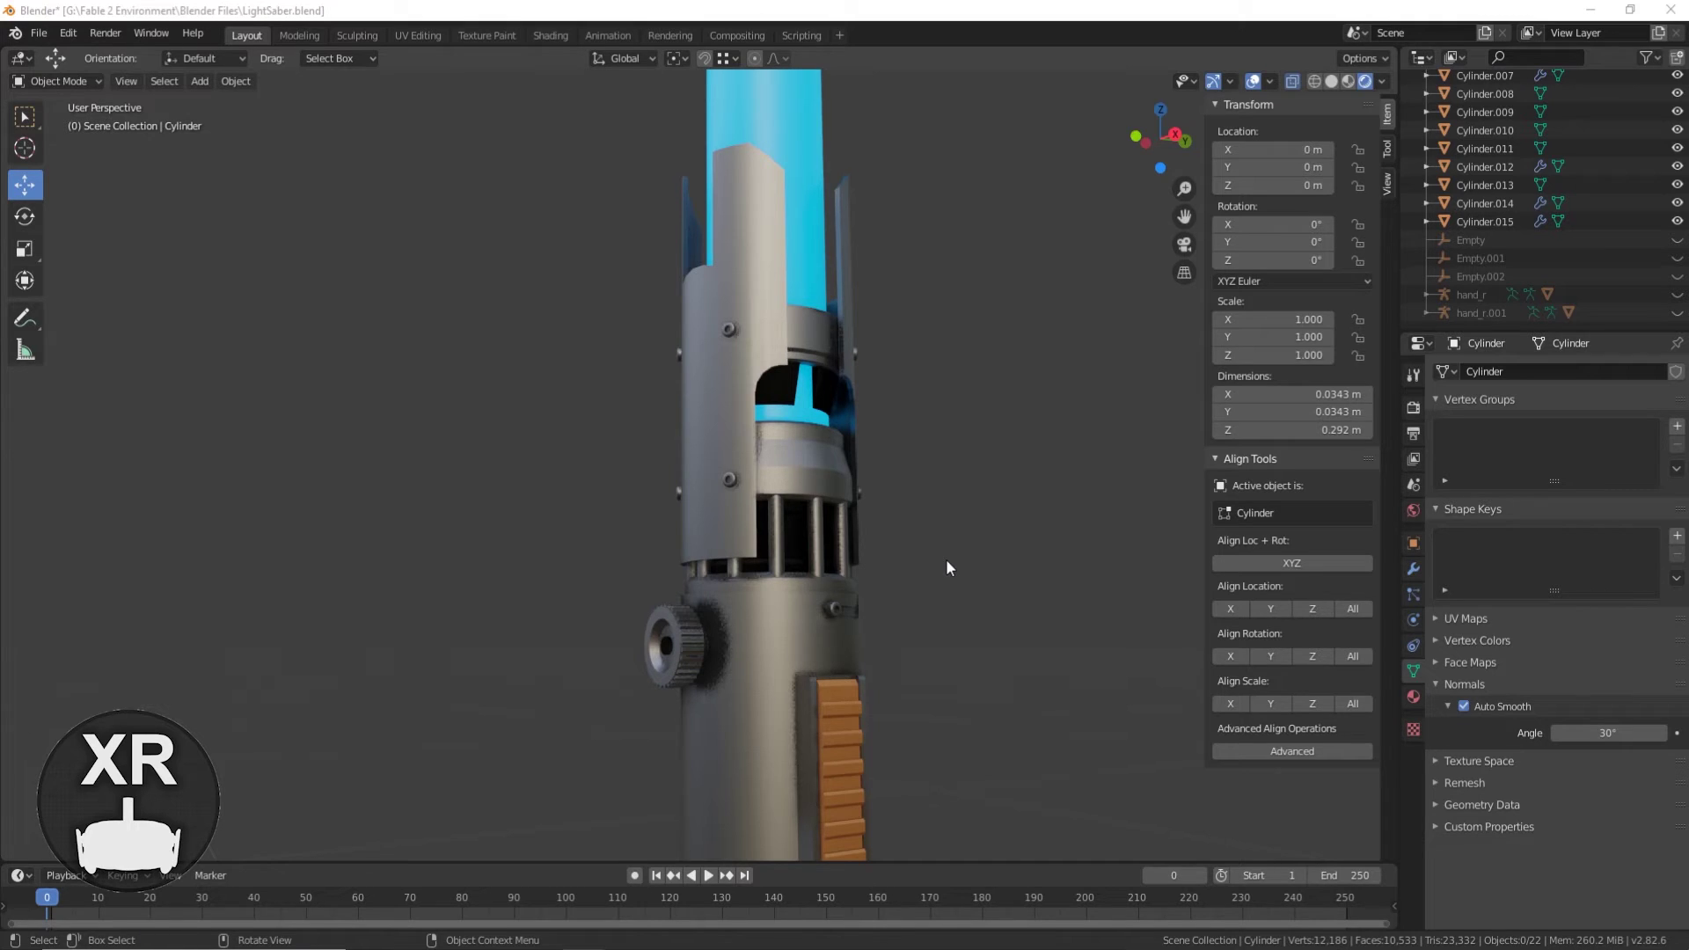
middle_drag(946, 561, 717, 452)
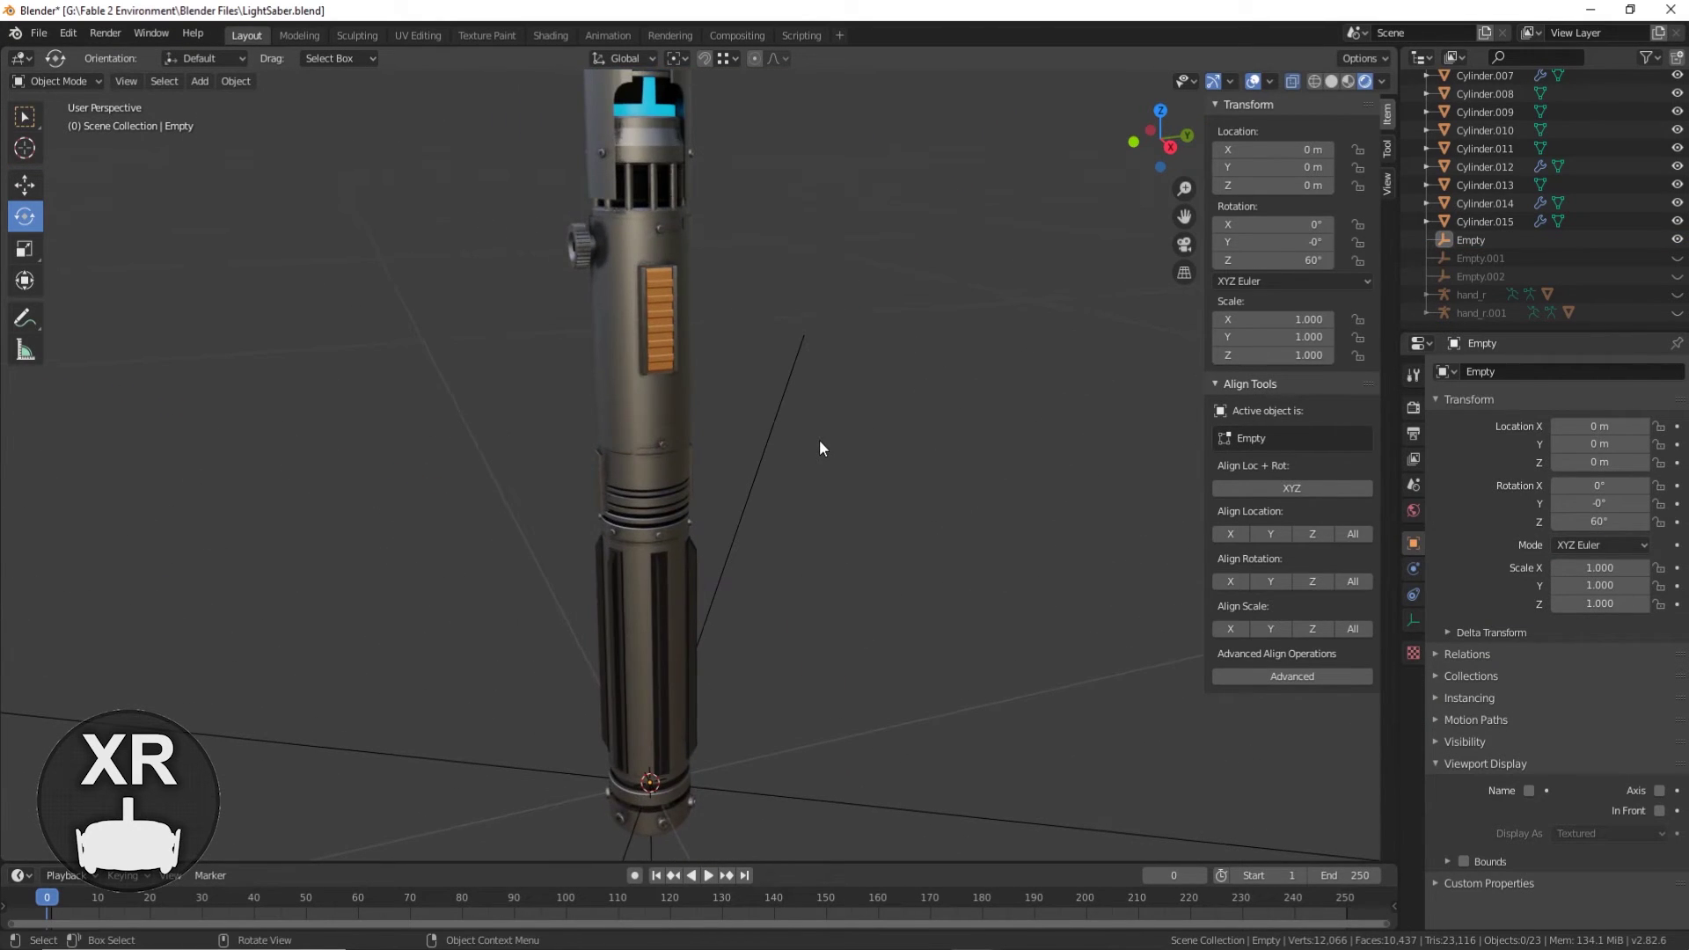
Step: Inspect the hilt's ribbed grip, grooves, screws and orange insert up close and from several angles
middle_drag(820, 449, 796, 369)
scroll(859, 366, up, 2)
scroll(796, 369, down, 3)
scroll(684, 438, up, 3)
middle_drag(832, 588, 909, 518)
scroll(909, 517, down, 1)
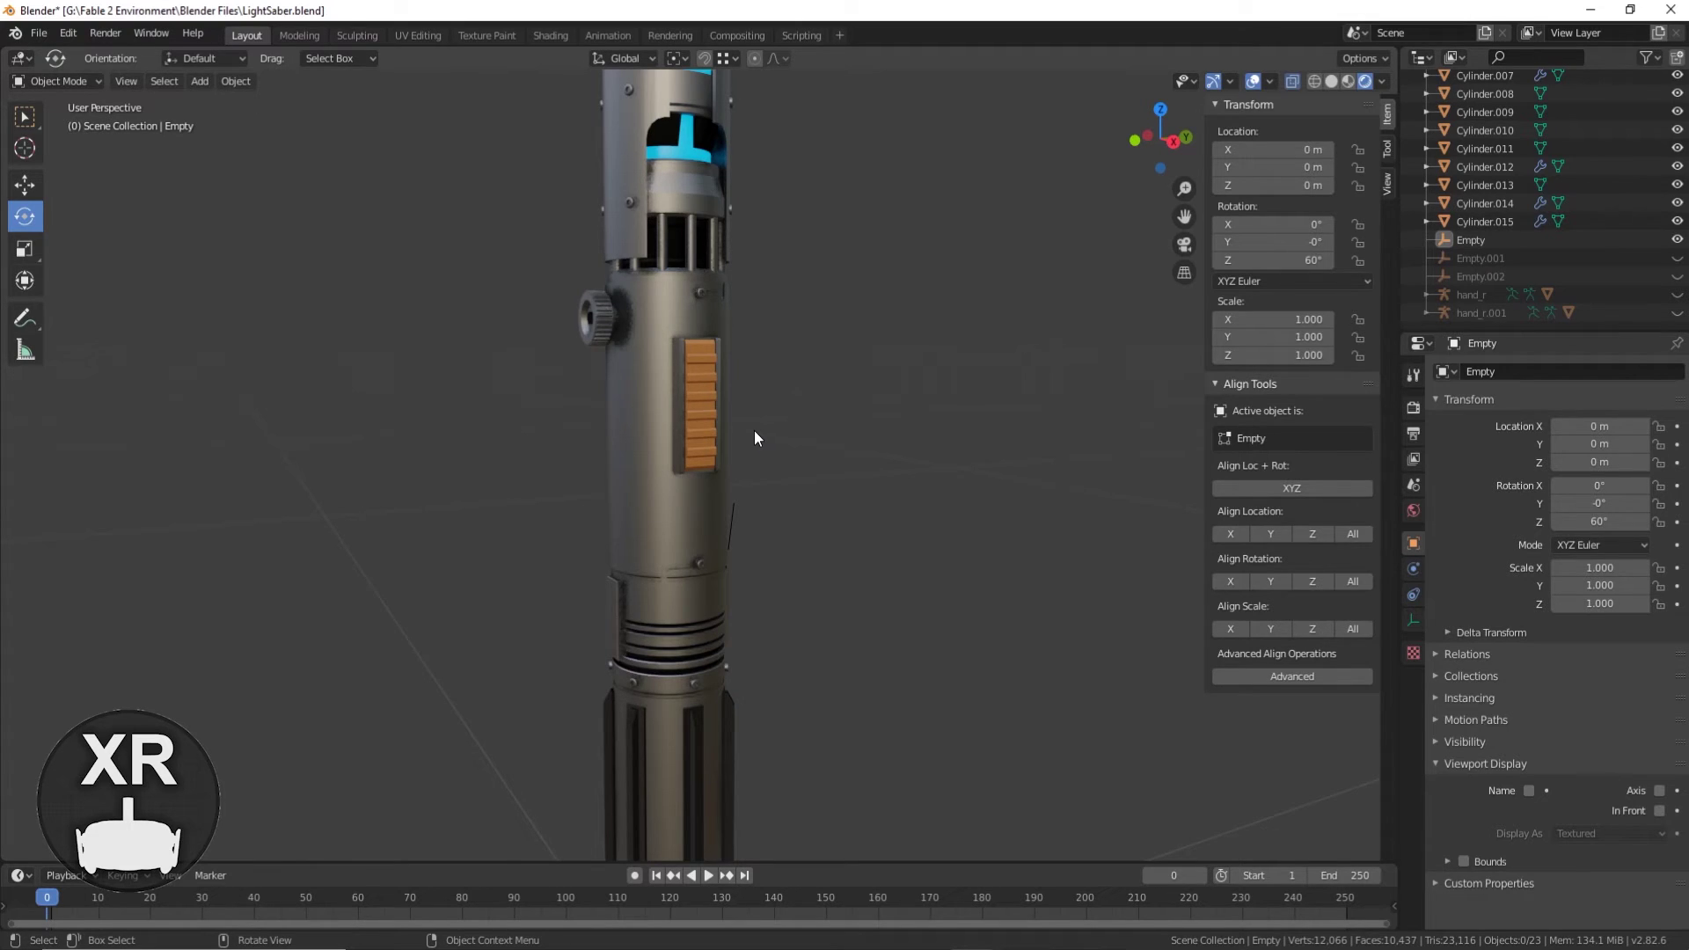
scroll(753, 437, down, 3)
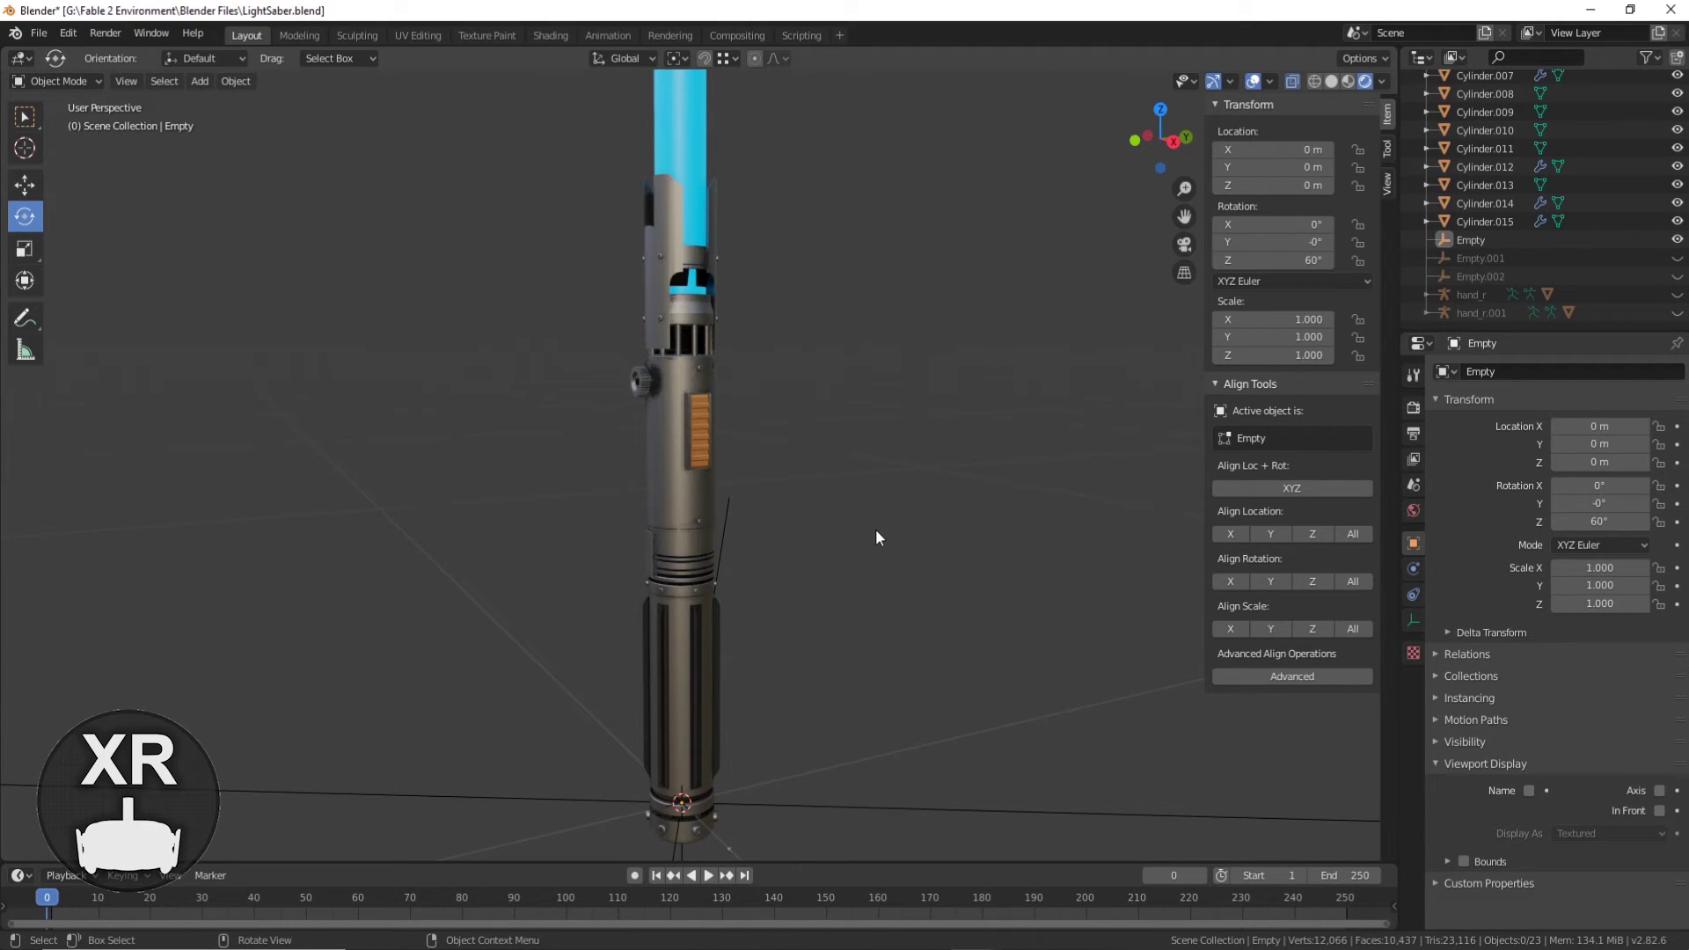
scroll(874, 530, up, 3)
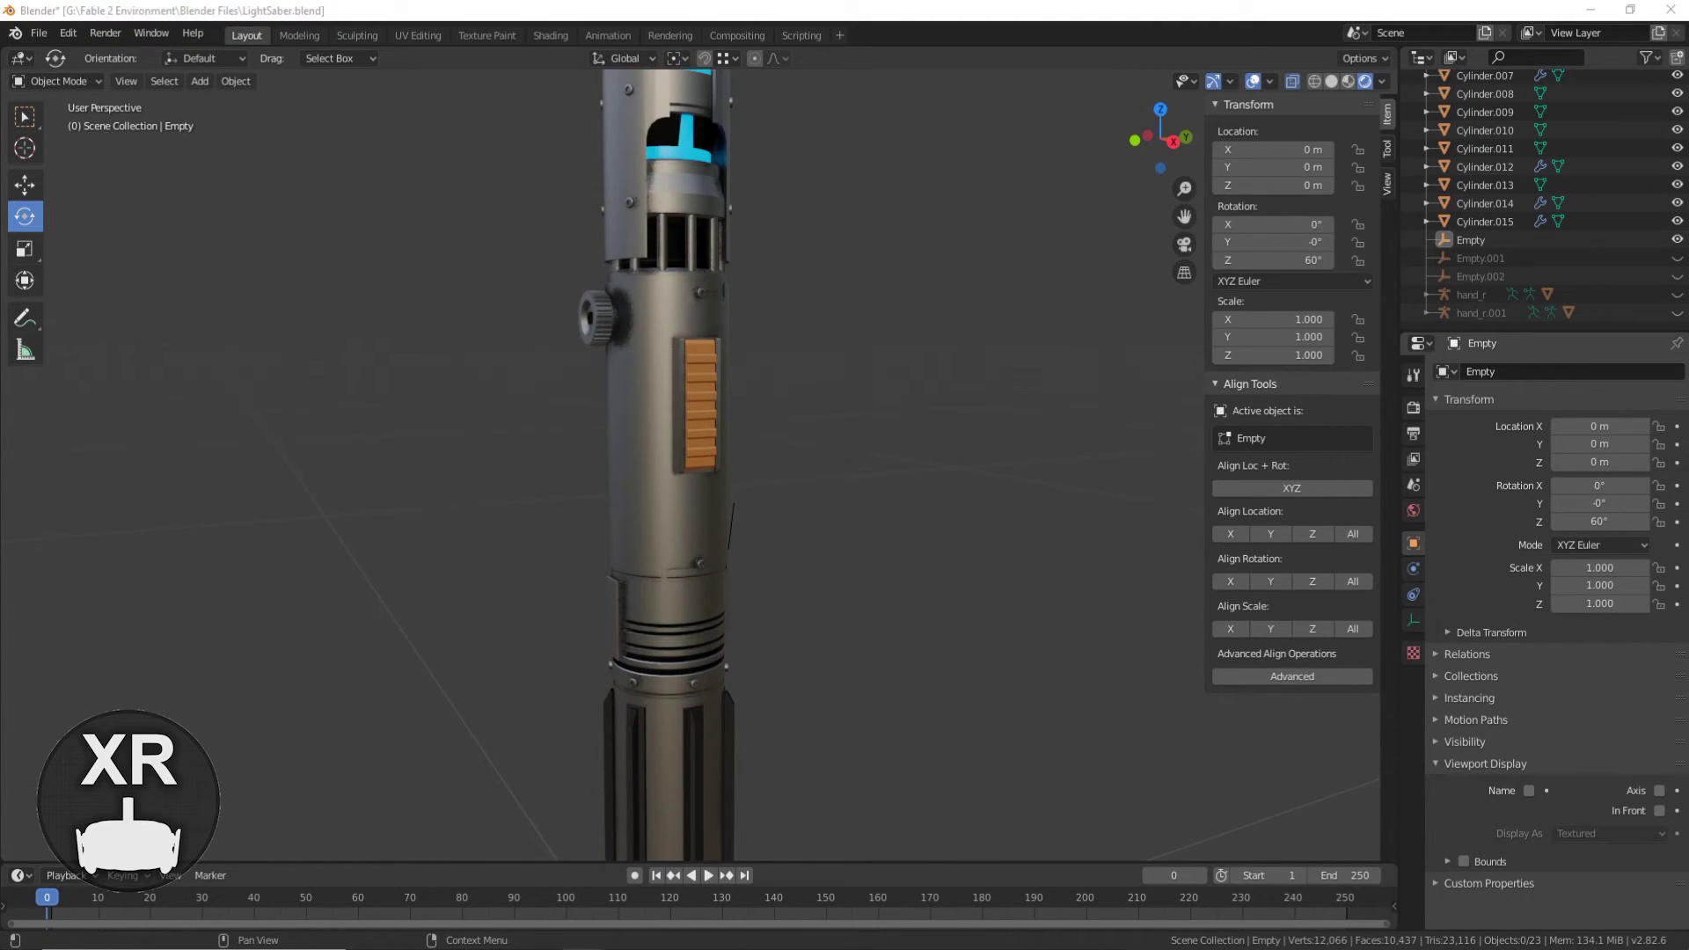
middle_drag(577, 501, 751, 401)
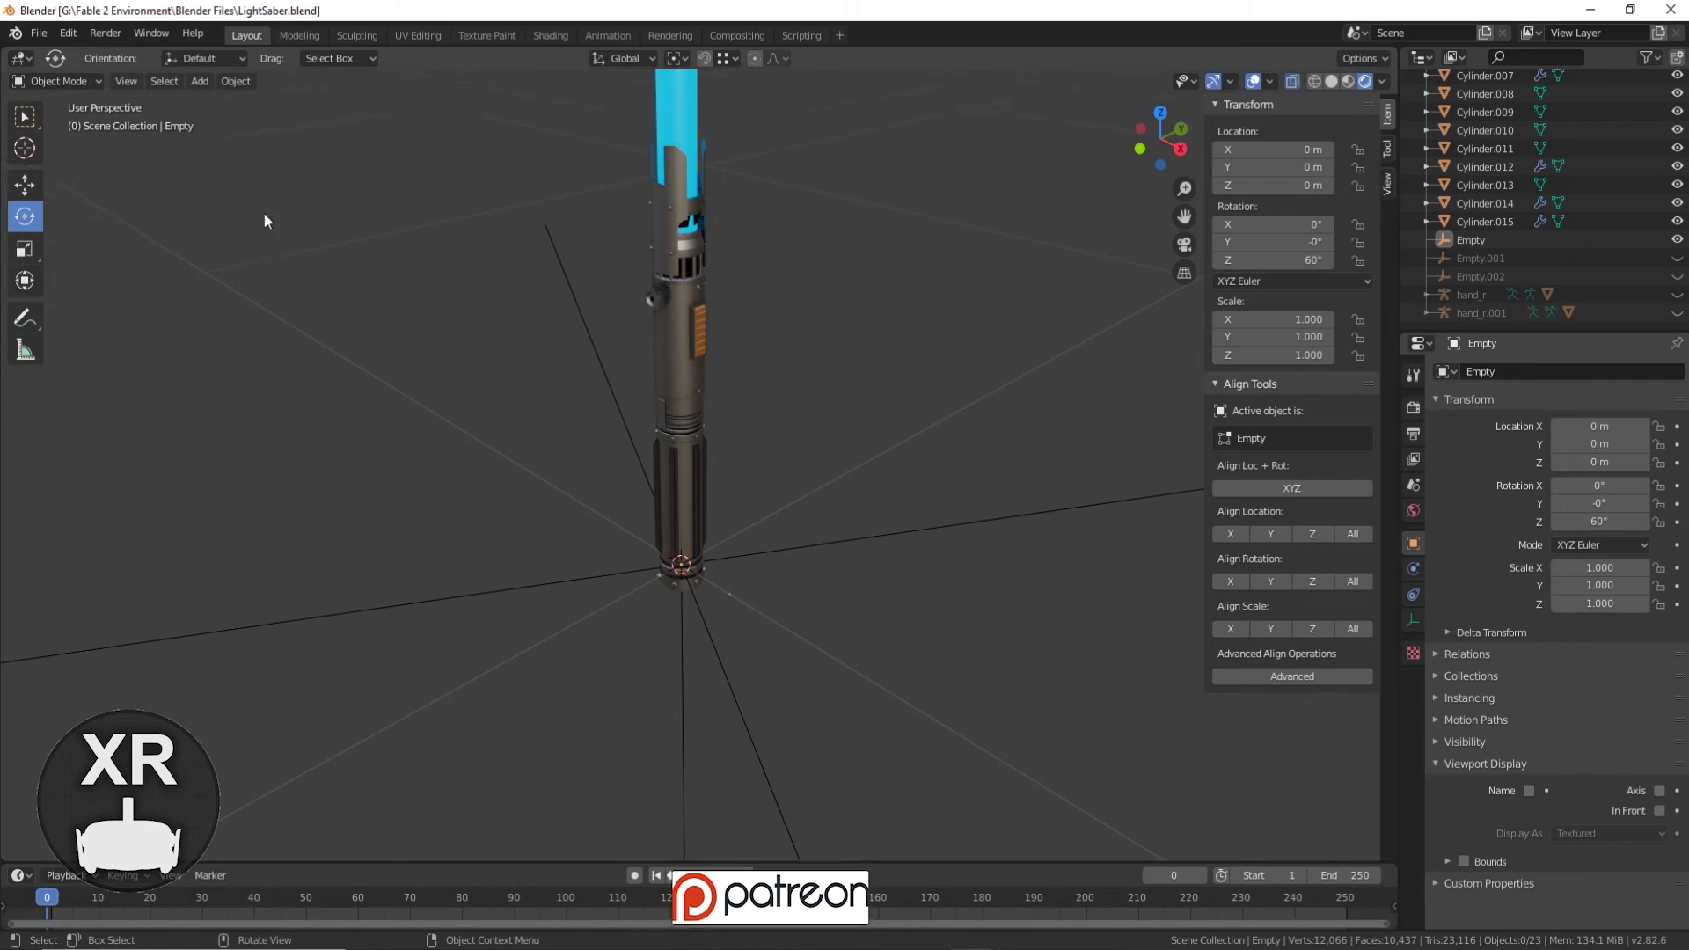
scroll(700, 415, up, 3)
scroll(669, 421, up, 2)
middle_drag(669, 421, 689, 541)
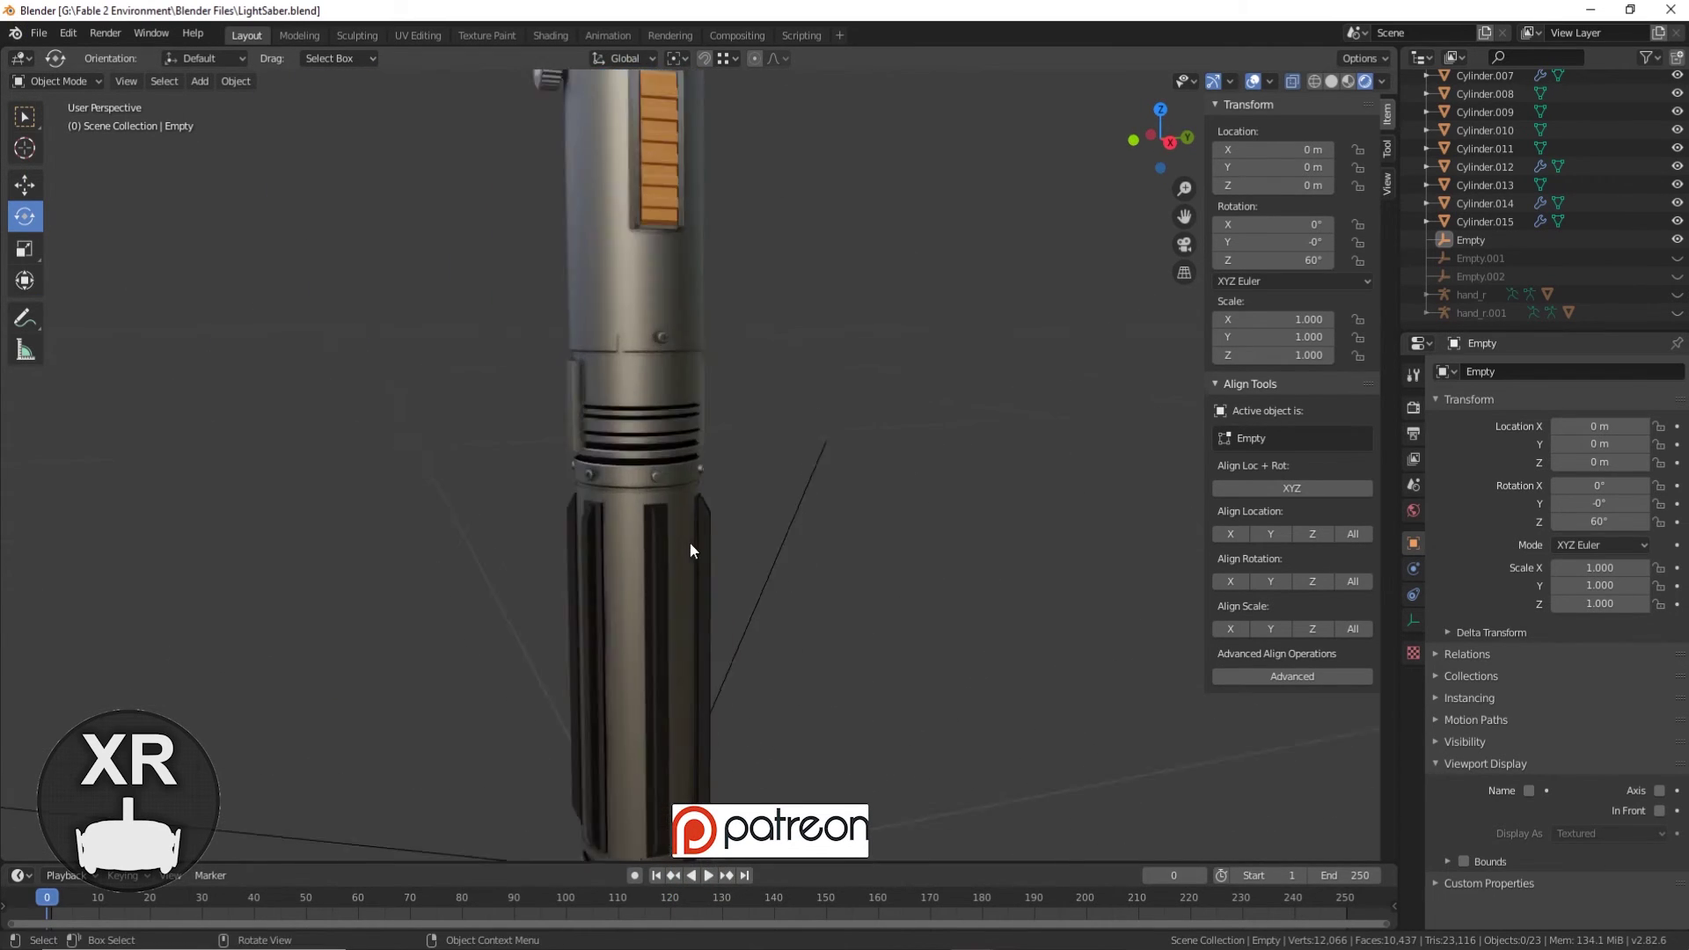
scroll(688, 541, up, 2)
scroll(686, 532, down, 6)
Step: Hide the selected empty and select the main hilt cylinder to show its material settings
key(h)
middle_drag(1031, 346, 1038, 352)
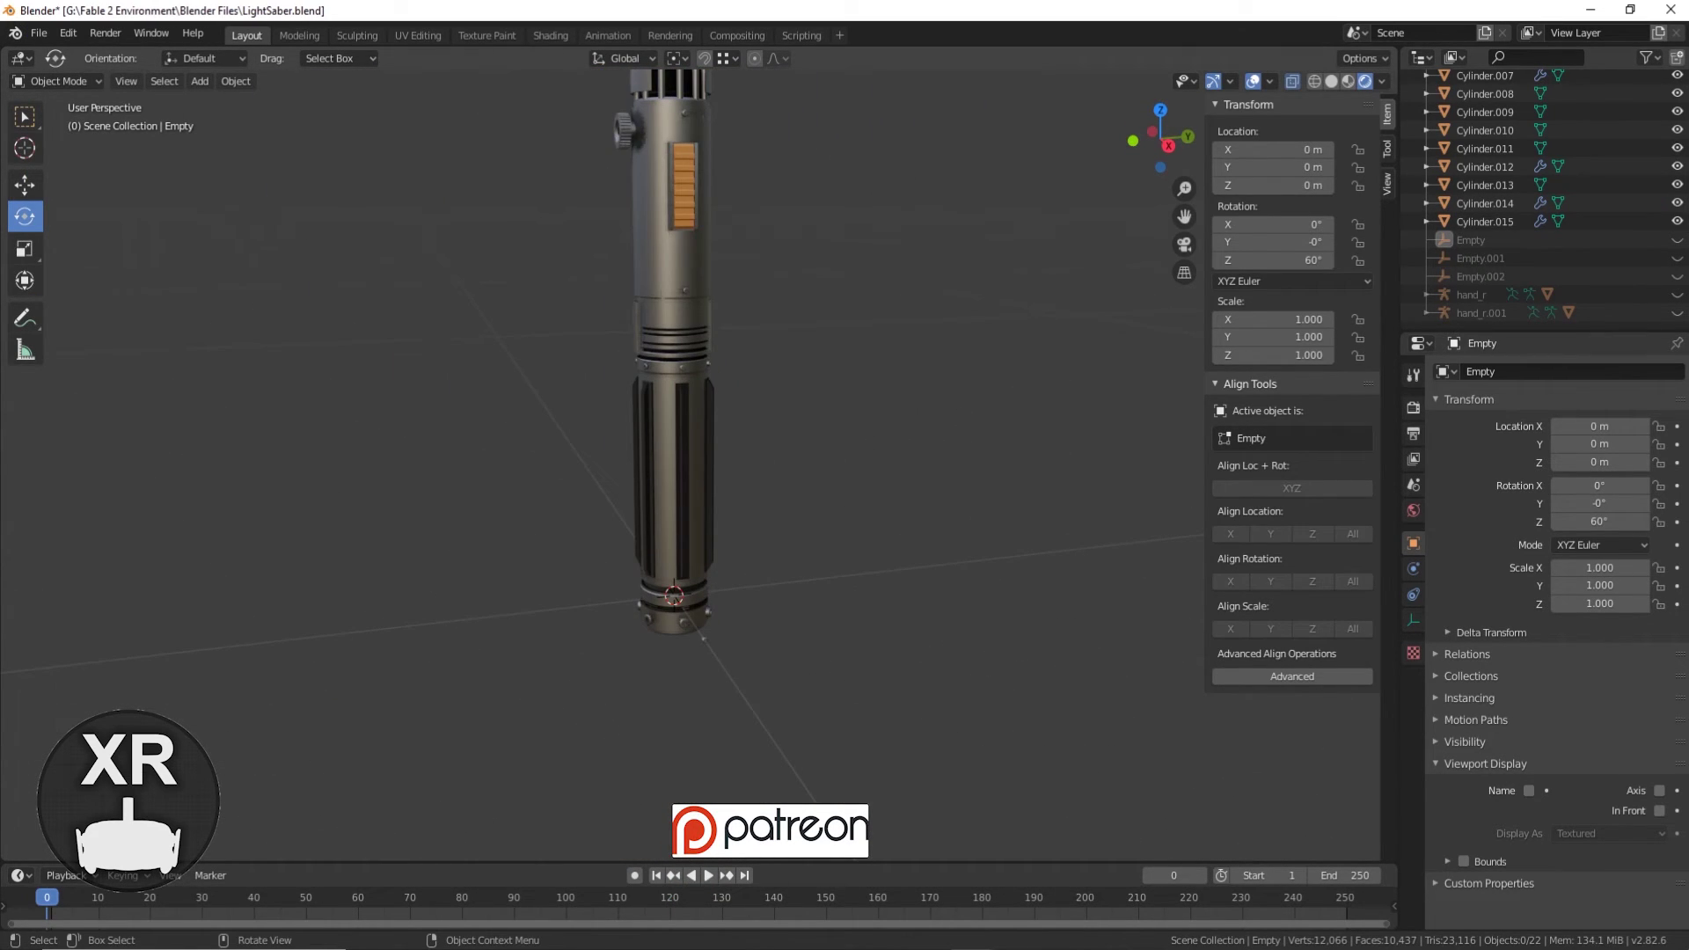
scroll(690, 389, up, 3)
scroll(691, 389, up, 4)
click(690, 389)
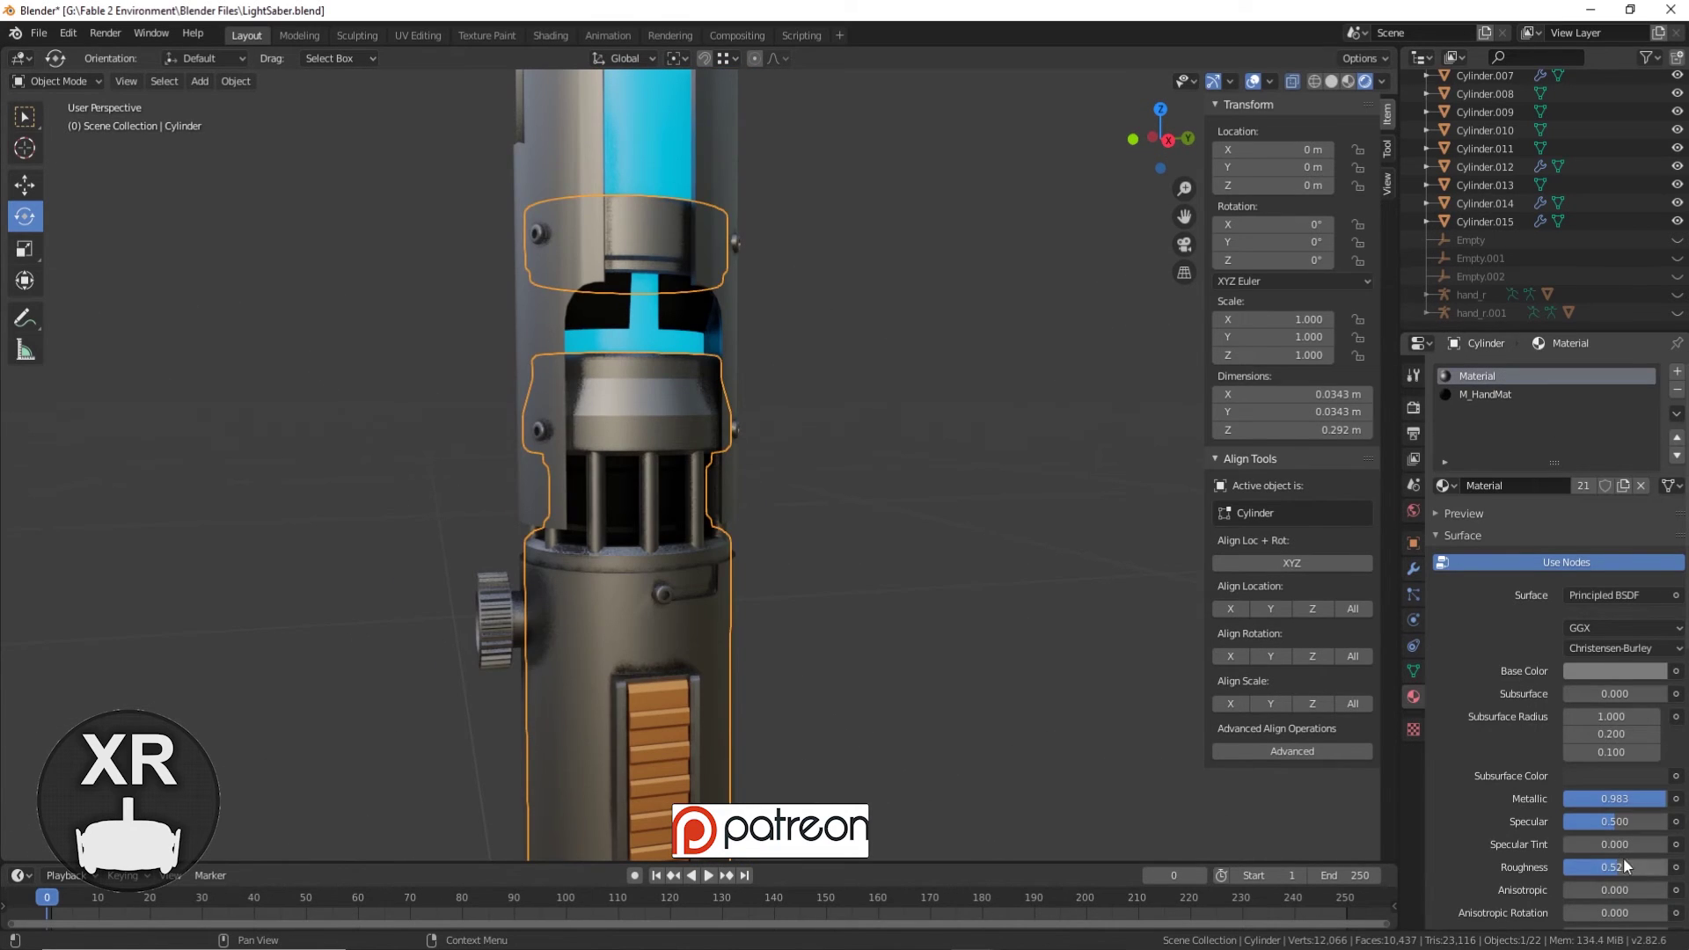
Step: Compare the hilt's metal in material preview and rendered shading, and examine the whole lightsaber with its blade
click(1348, 82)
click(1364, 80)
middle_drag(791, 439, 945, 565)
scroll(614, 520, down, 5)
middle_drag(615, 520, 689, 596)
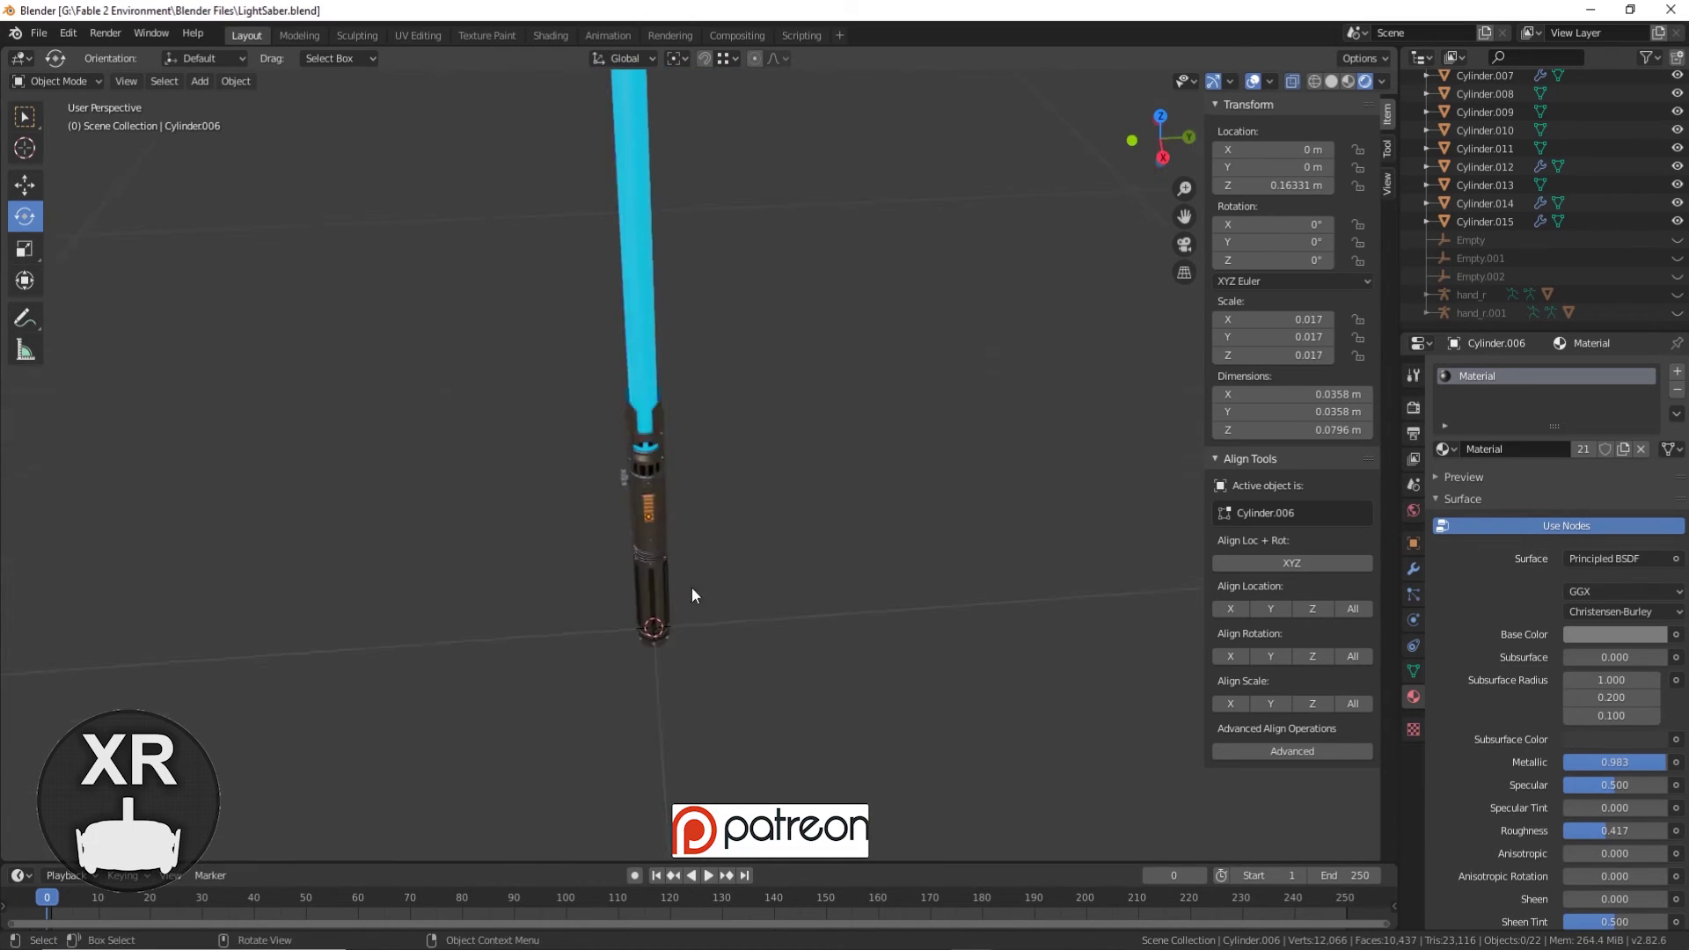
Step: Inset the circular end face at the base of the main hilt cylinder
scroll(695, 335, up, 6)
click(695, 335)
scroll(695, 335, down, 4)
middle_drag(695, 335, 848, 478)
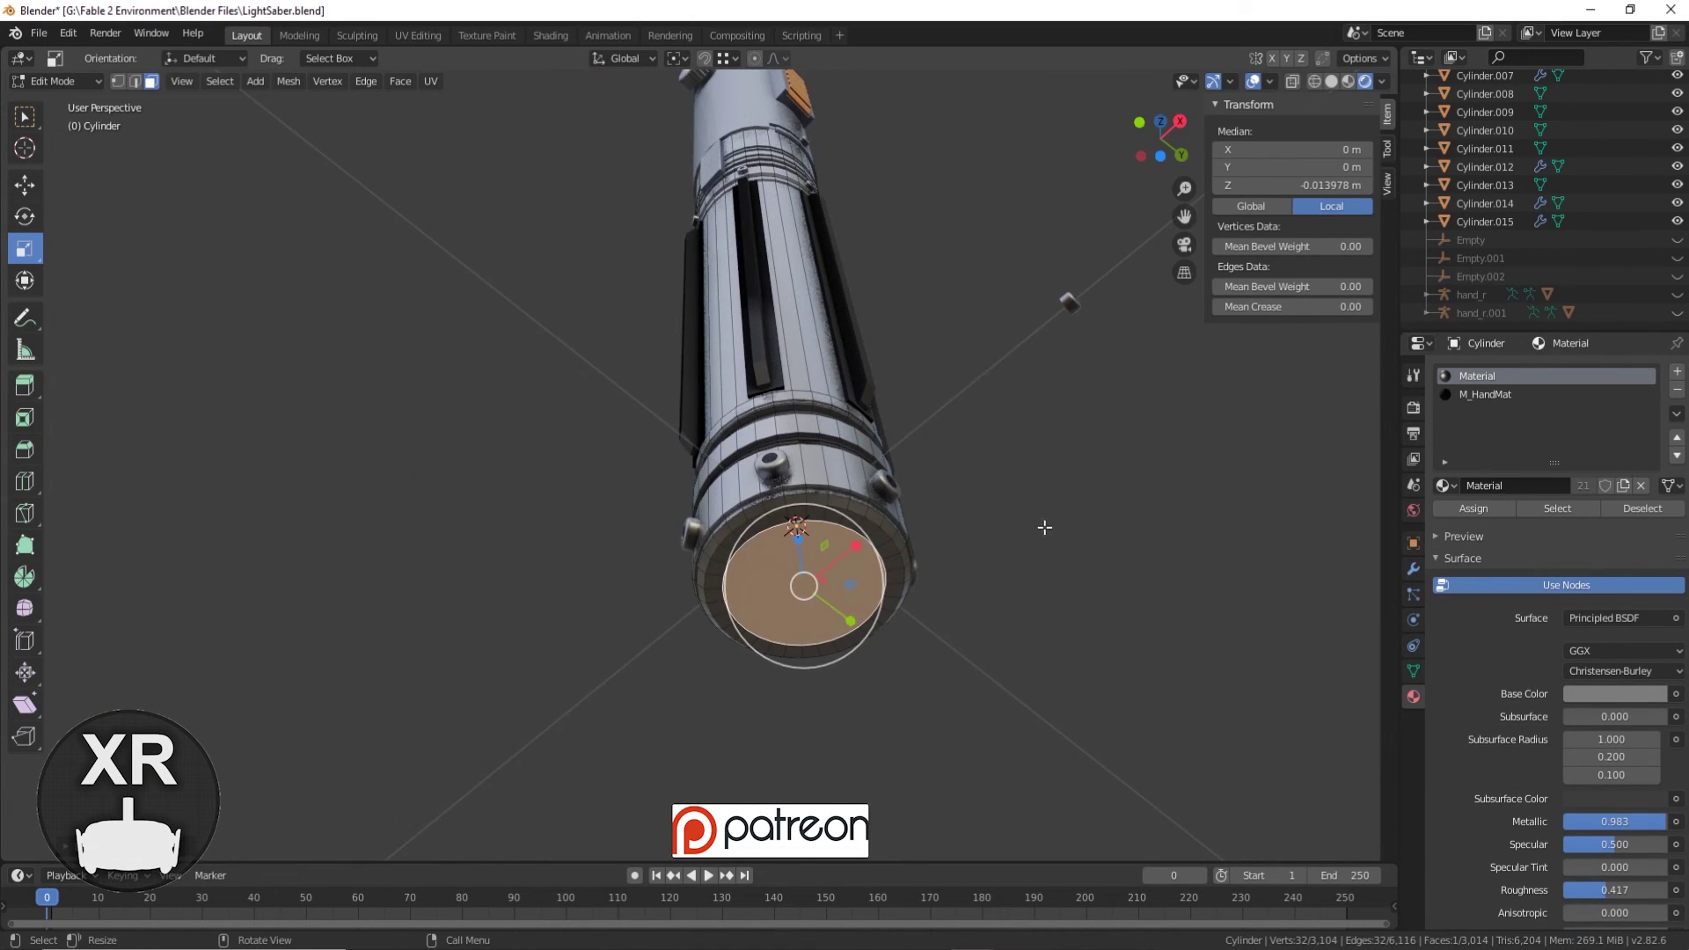
scroll(1044, 526, up, 2)
key(i)
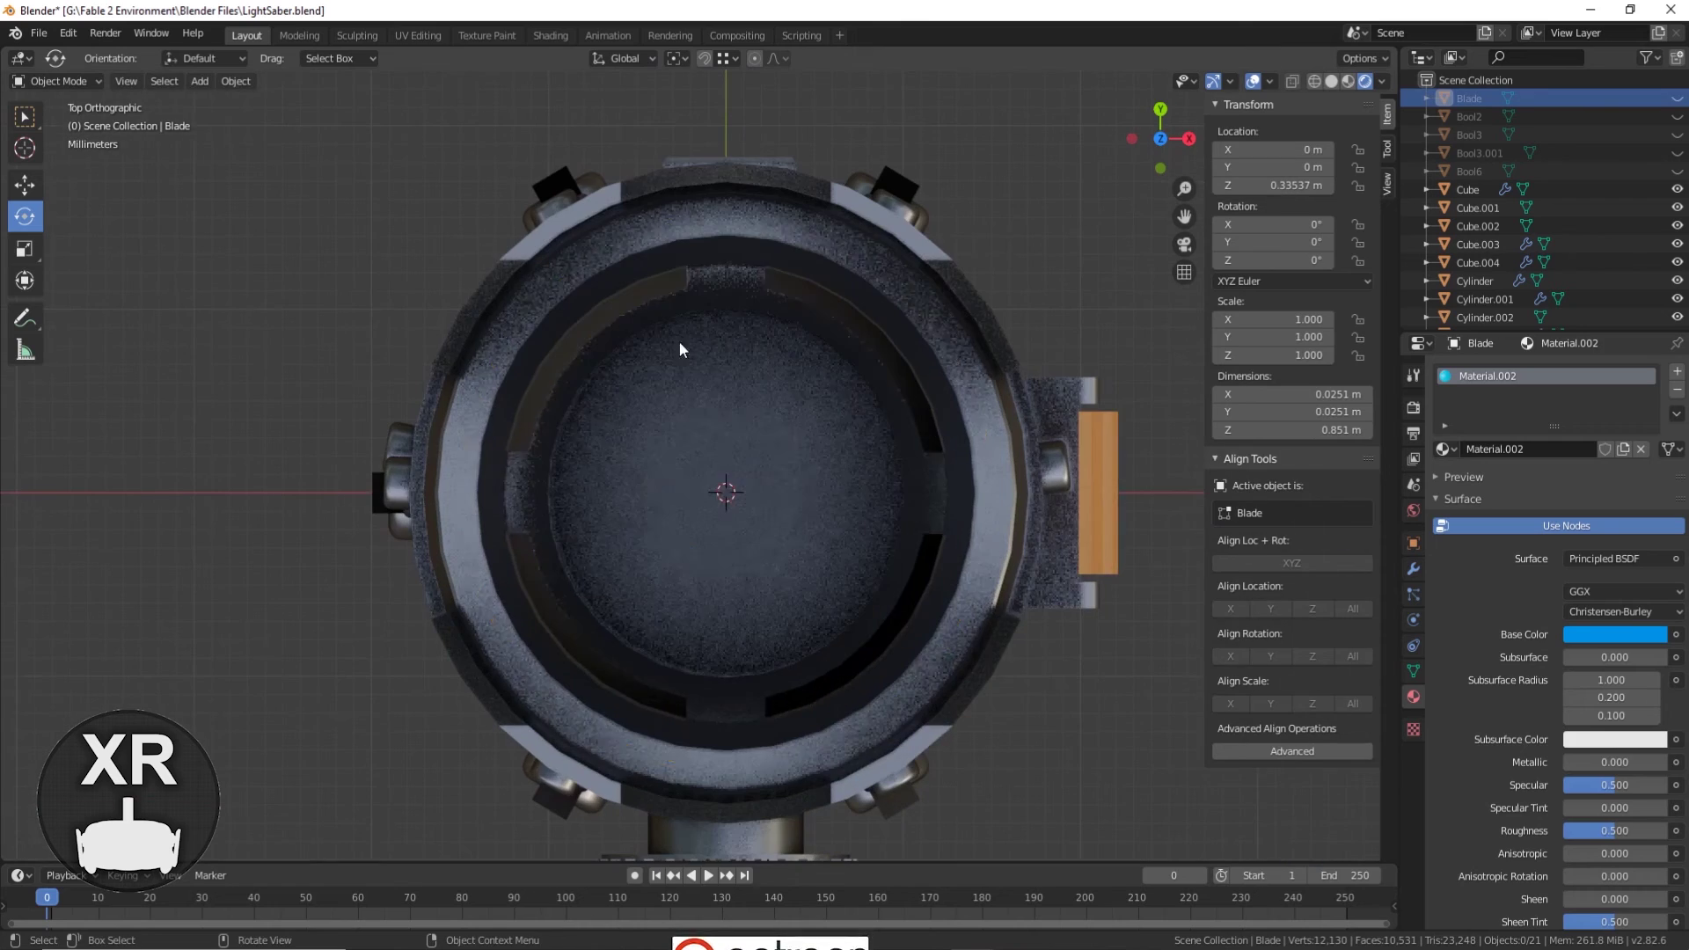
click(1571, 174)
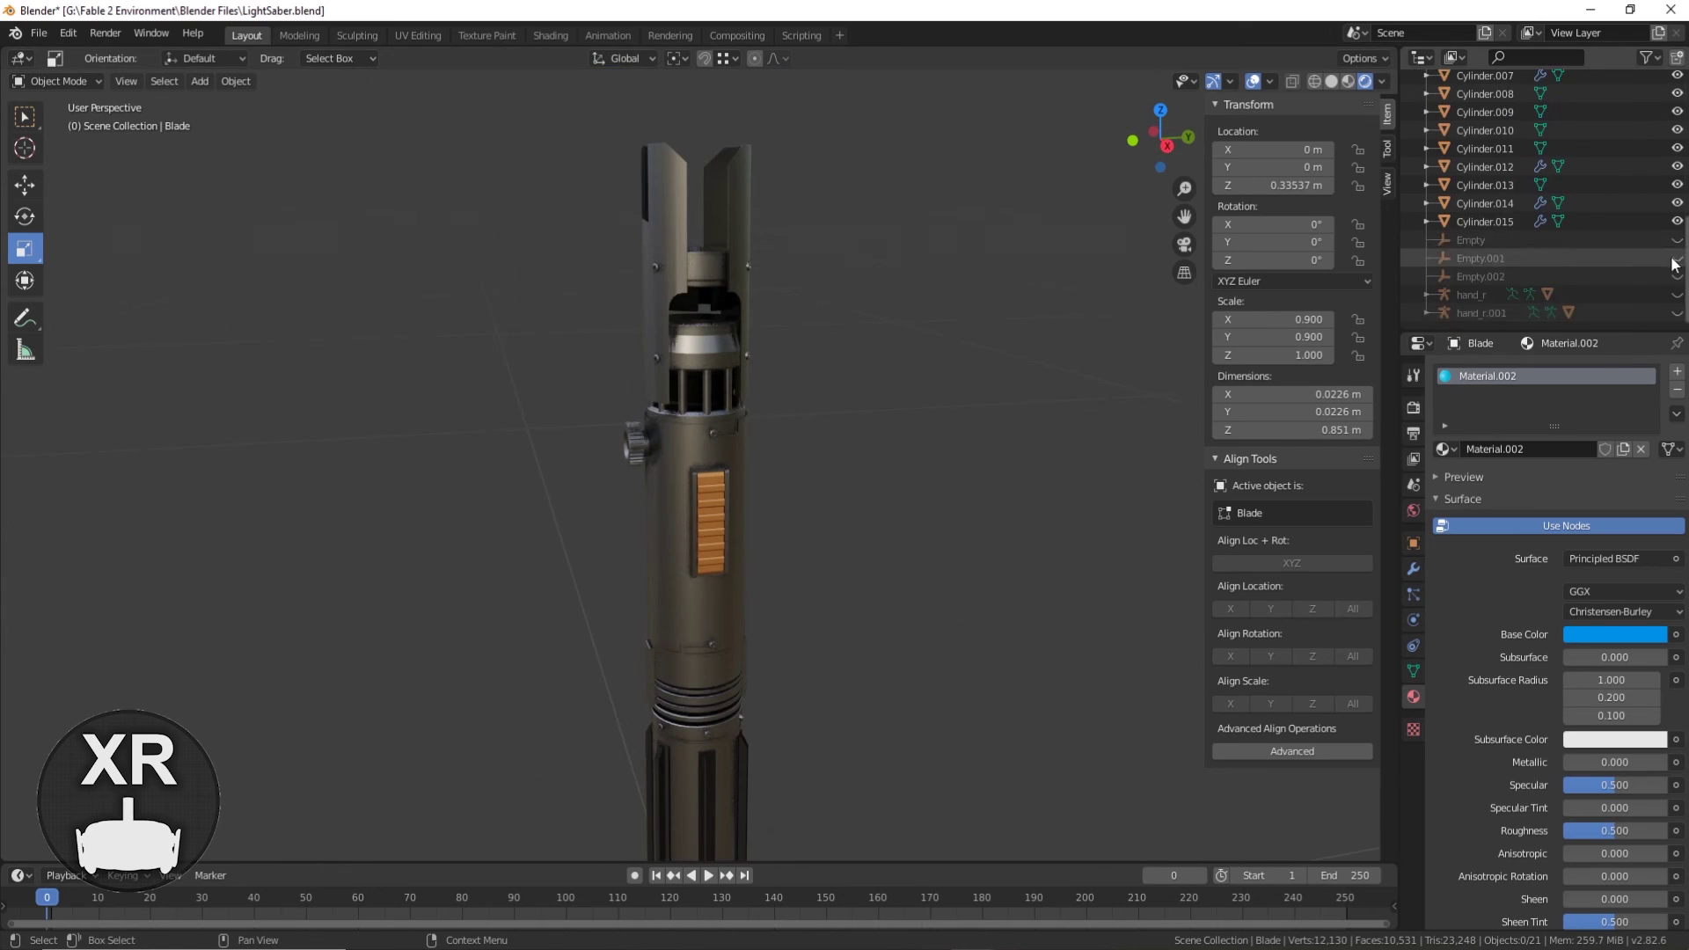
scroll(1518, 245, down, 8)
click(1518, 239)
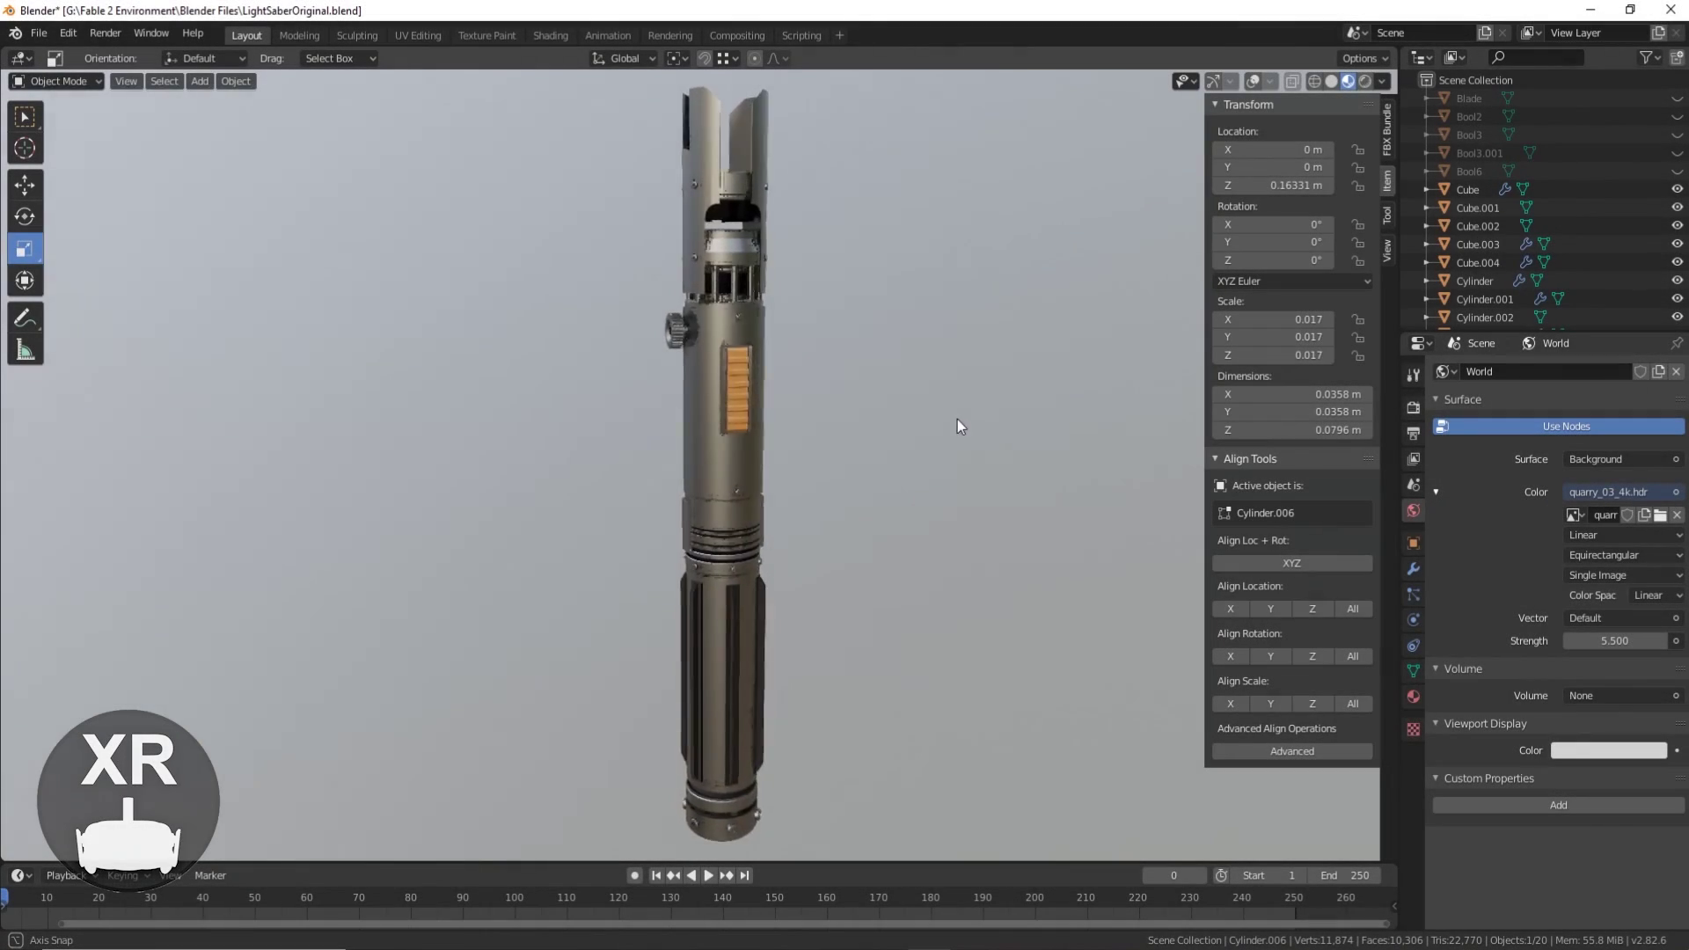
Step: Examine the finished hilt in material preview from several sides and from above into the emitter
middle_drag(957, 418, 906, 421)
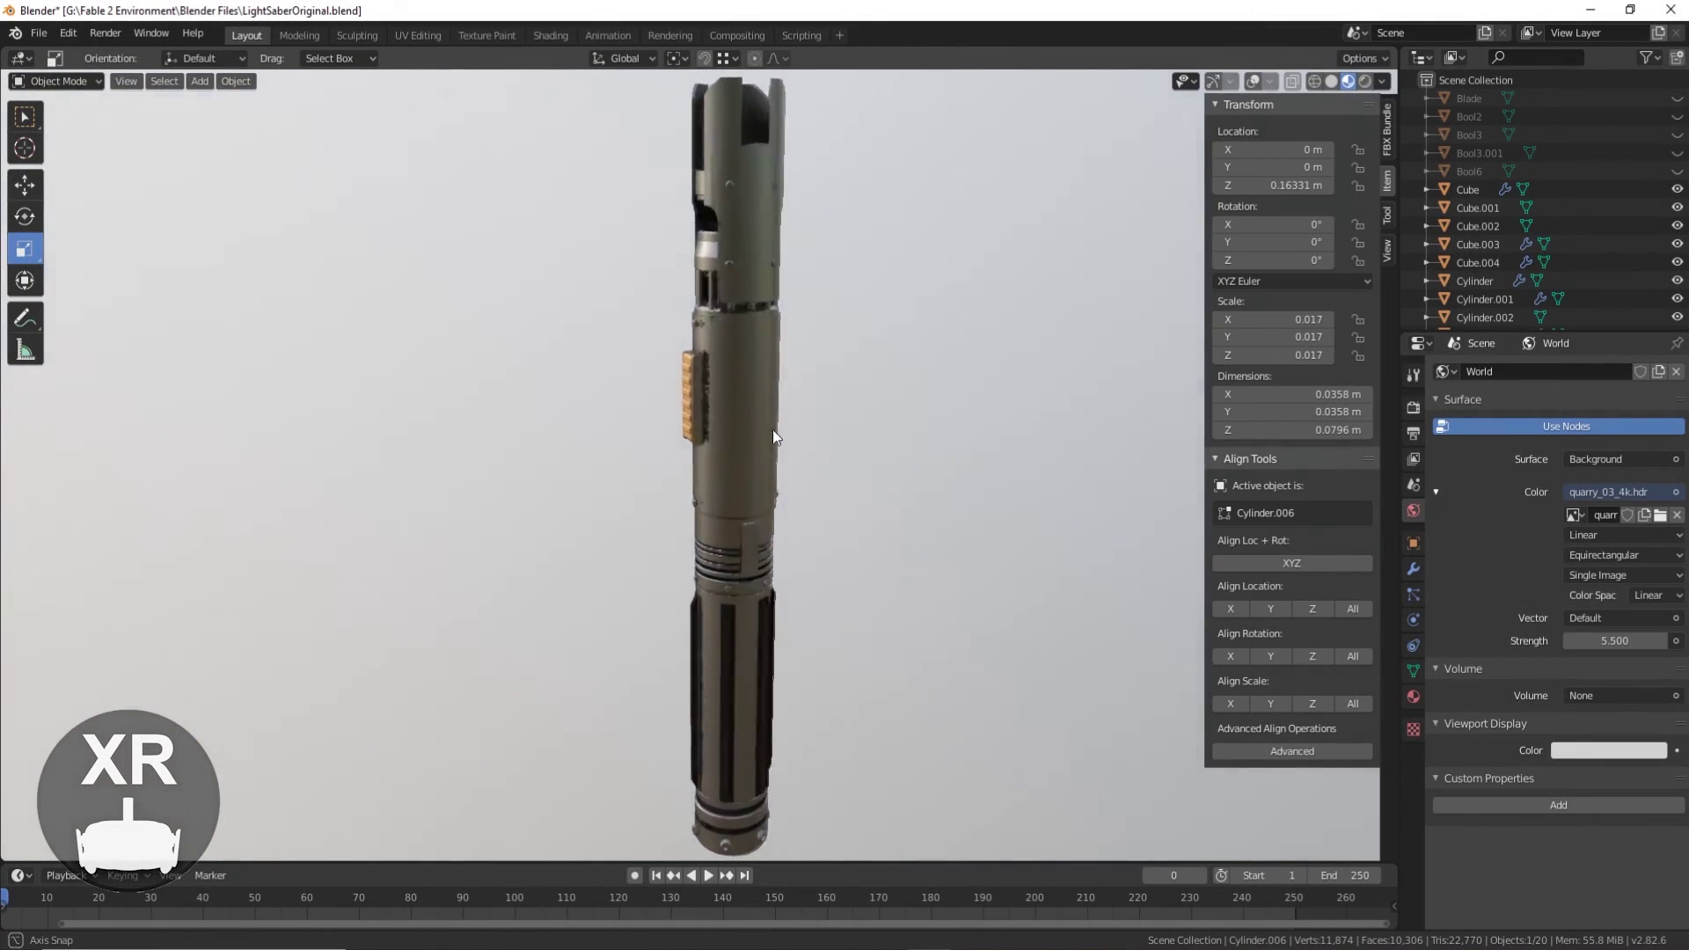
middle_drag(773, 429, 231, 438)
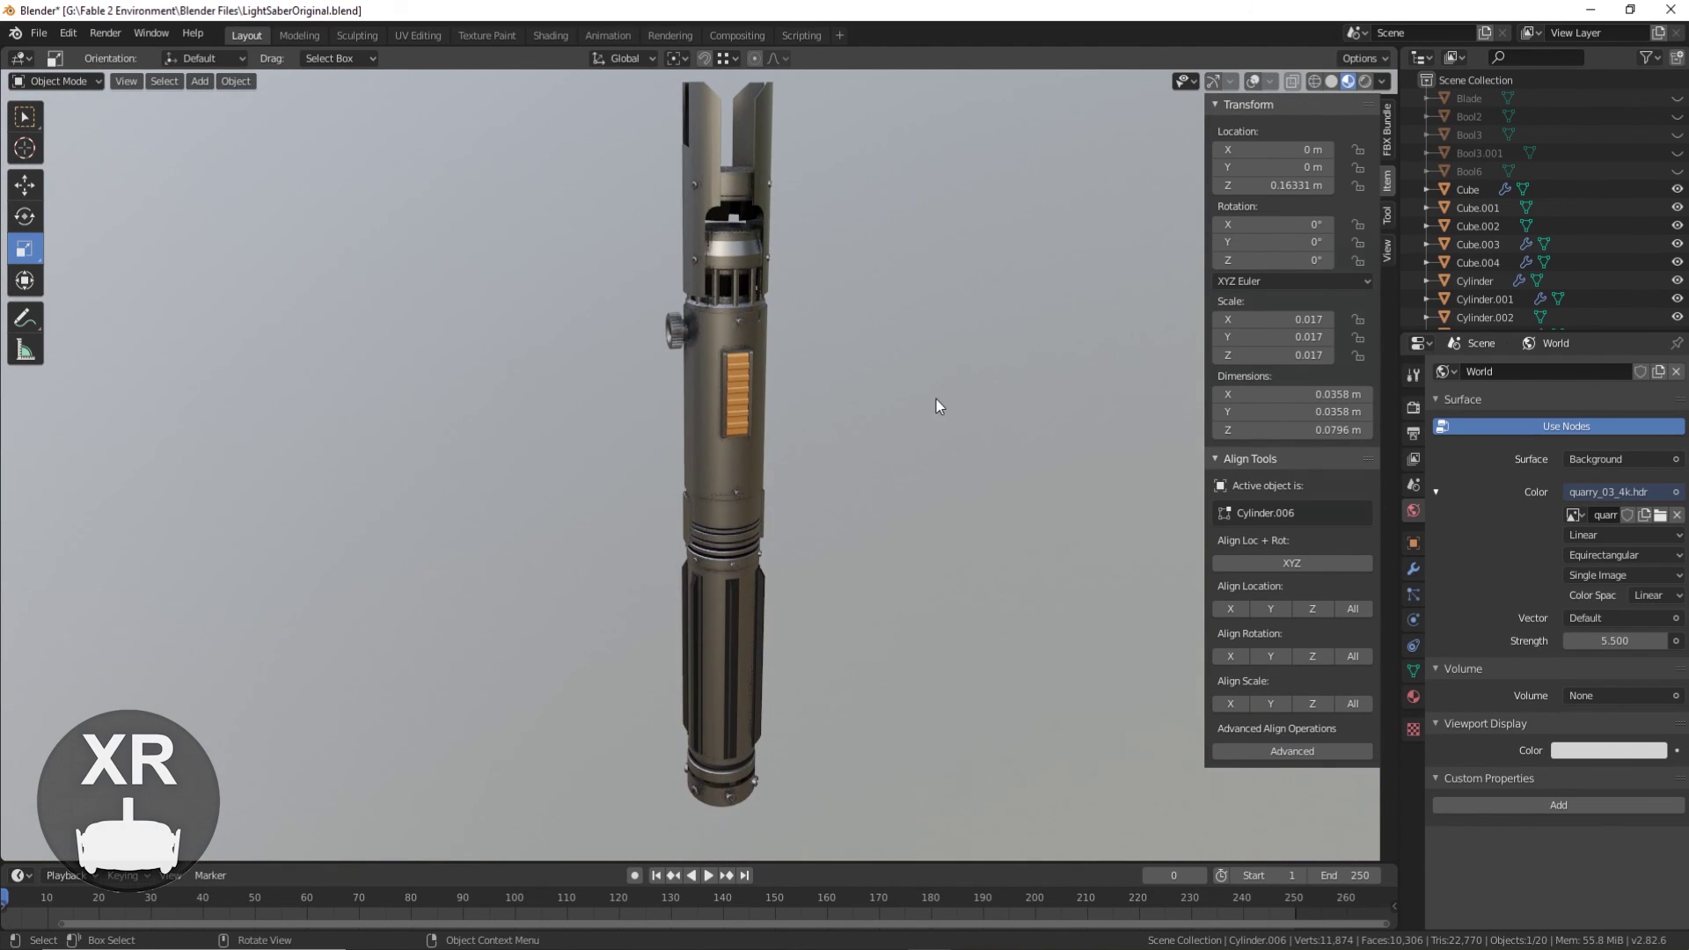
middle_drag(936, 405, 912, 403)
middle_drag(879, 213, 869, 364)
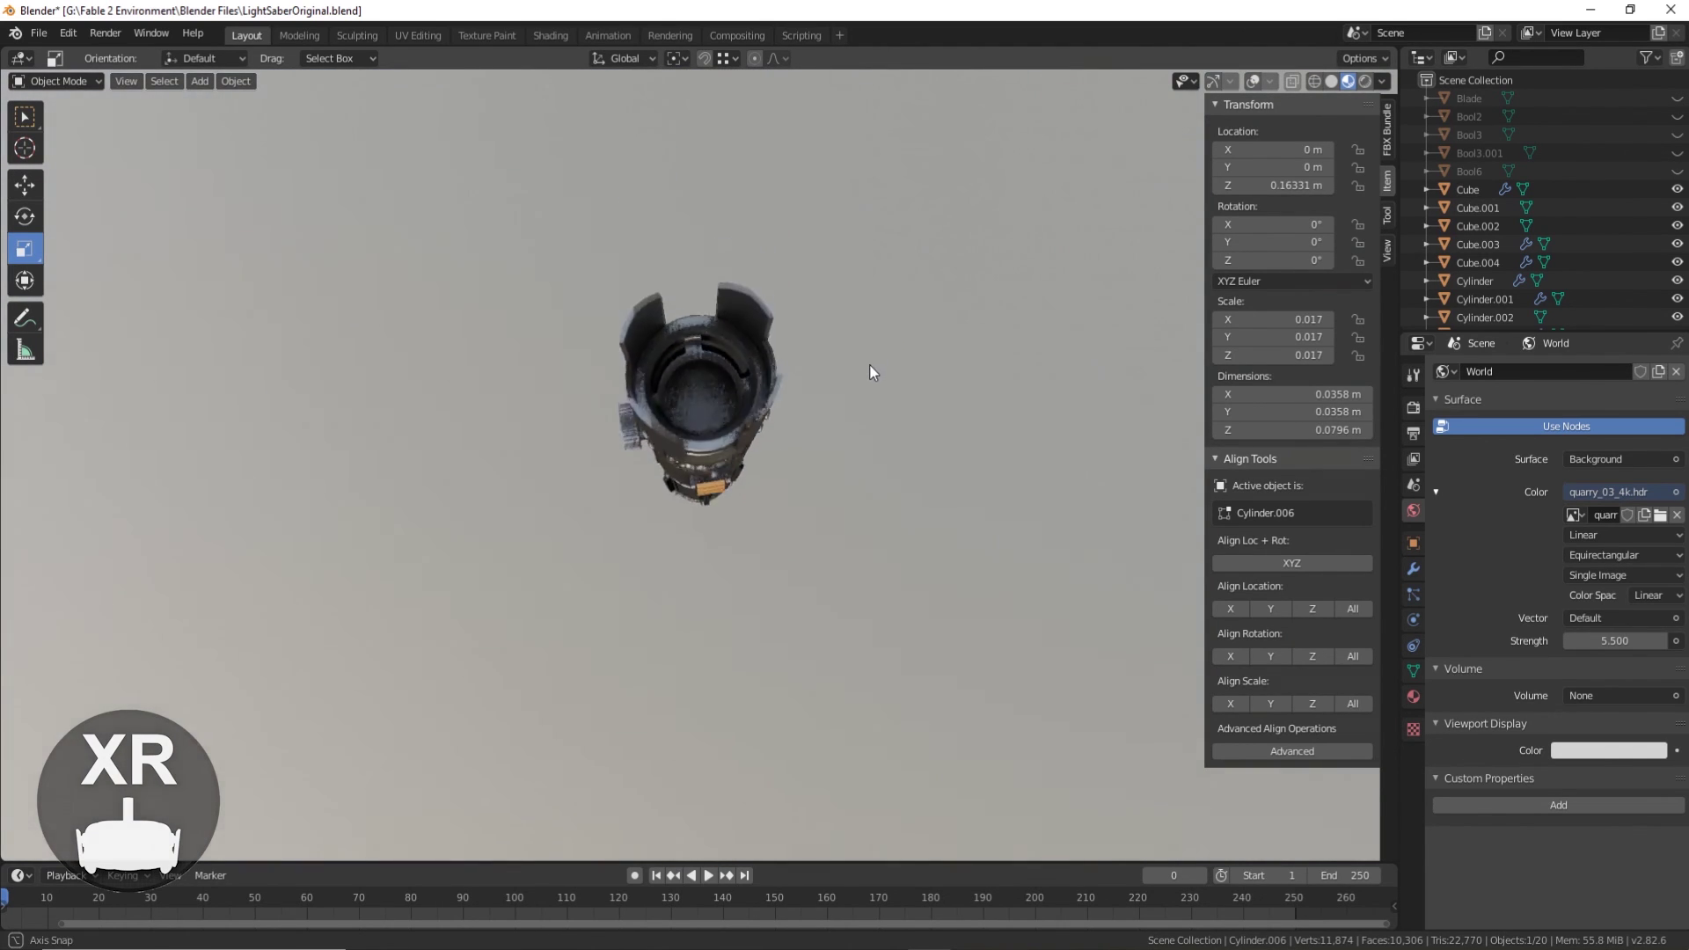